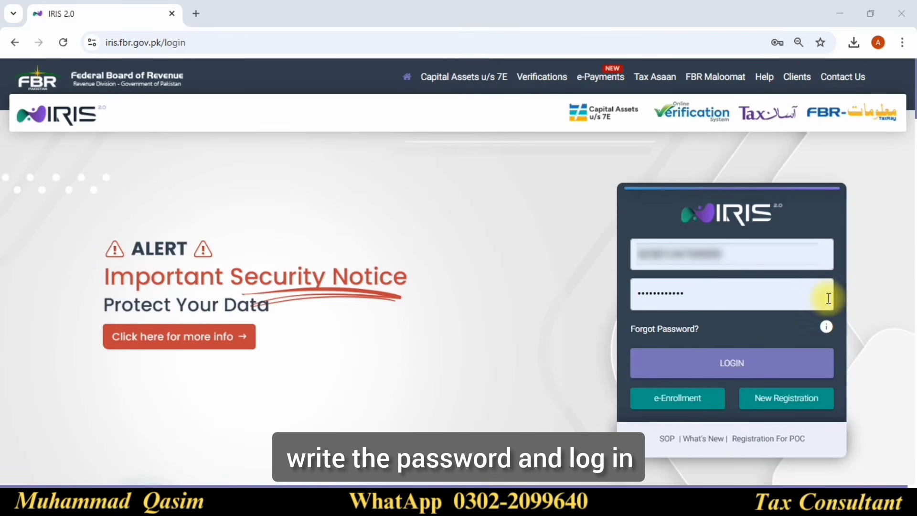
- Log in and start a Normal Return for the tax period 01-Jul-2024 - 30-Jun-2025
{"action": "left_click", "coordinate": [768, 366]}
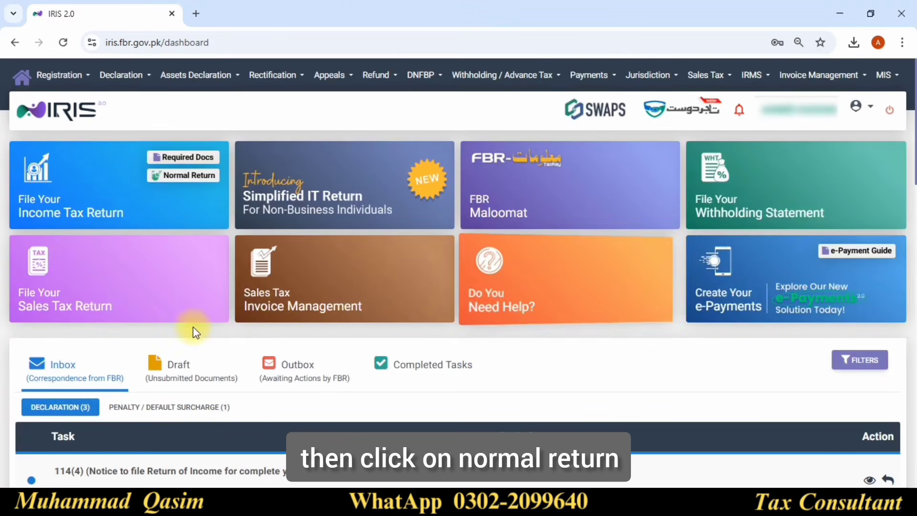
{"action": "left_click", "coordinate": [173, 176]}
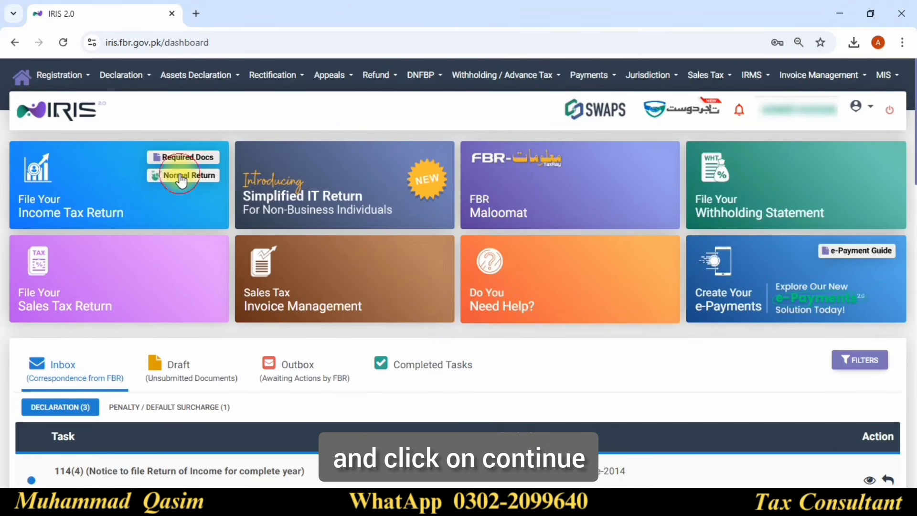
{"action": "type", "text": "2025"}
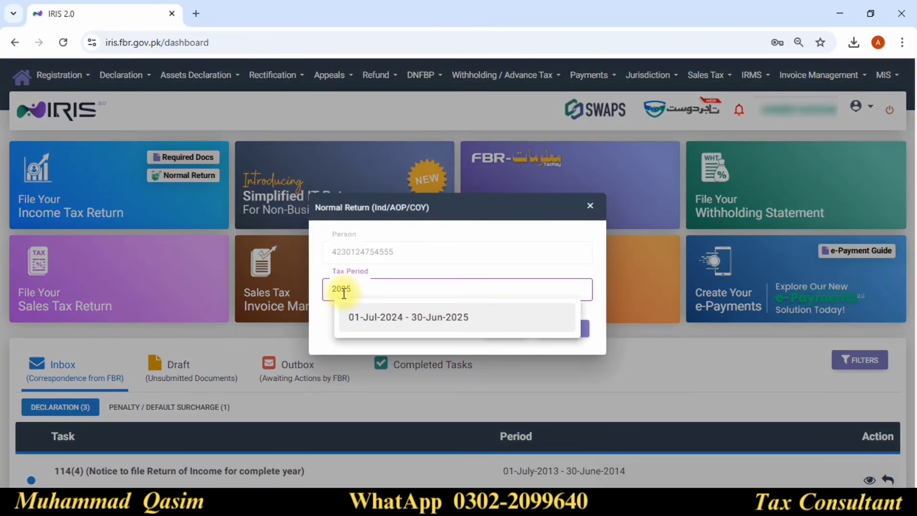
{"action": "left_click", "coordinate": [424, 325]}
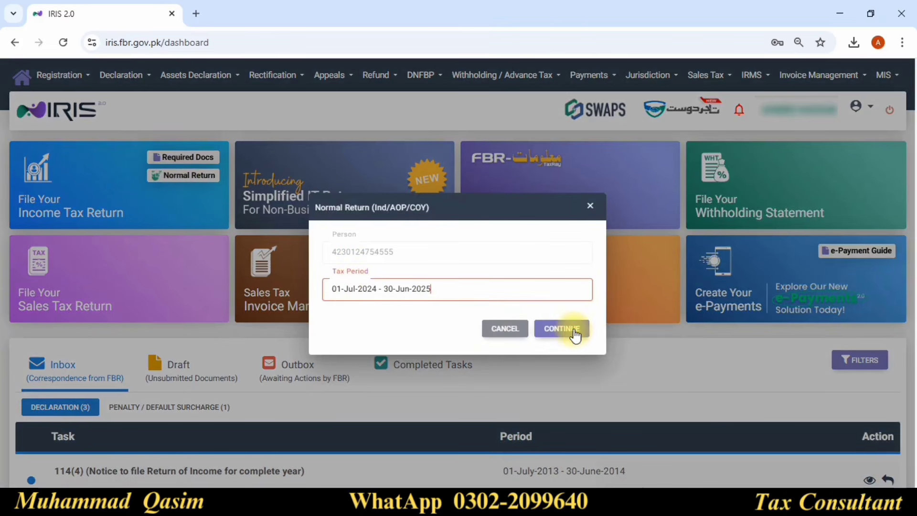
{"action": "left_click", "coordinate": [571, 329]}
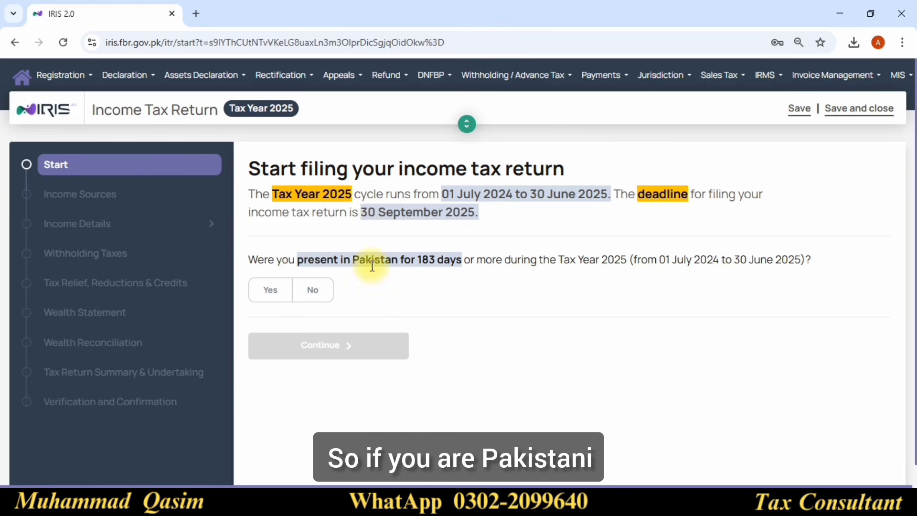
- Answer Yes to being present in Pakistan for 183 days or more and continue to the income sources
{"action": "left_click", "coordinate": [270, 292]}
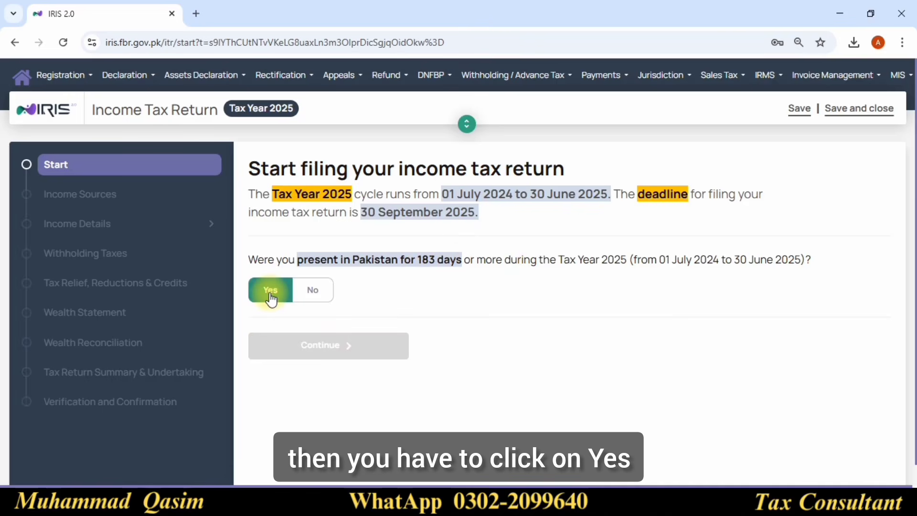
{"action": "left_click", "coordinate": [317, 301]}
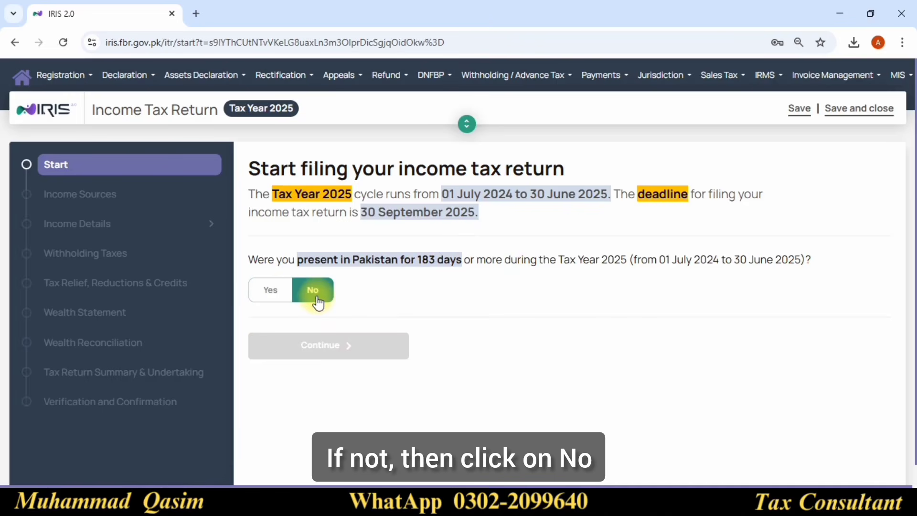
{"action": "left_click", "coordinate": [268, 292]}
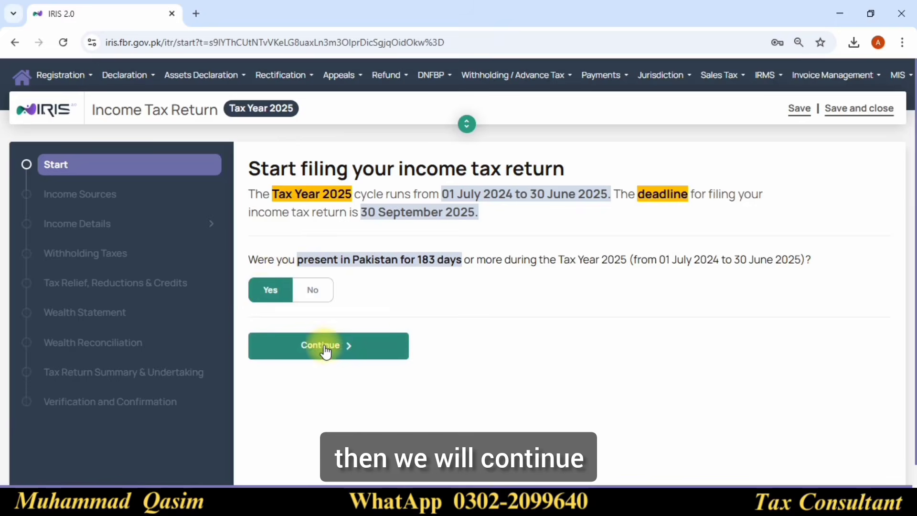
{"action": "left_click", "coordinate": [313, 347]}
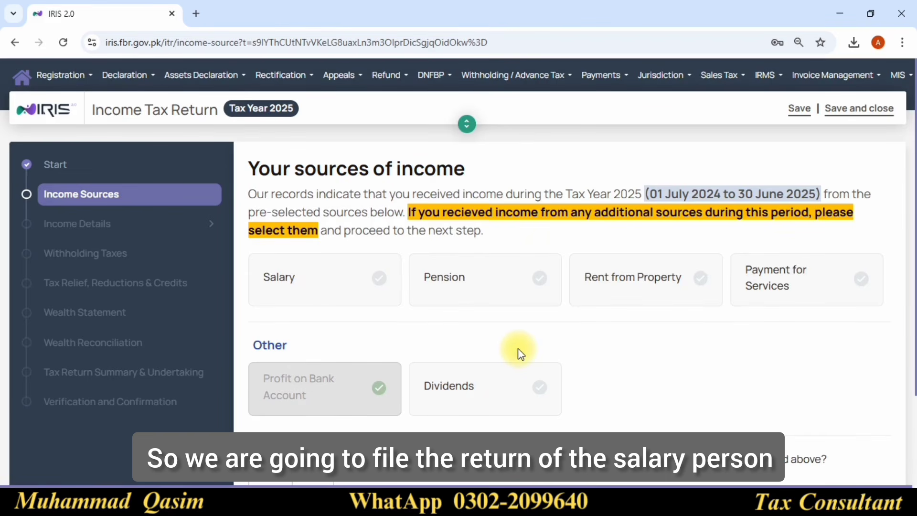
- Choose Salary as an income source, answer Yes to other income sources, and accept the redirect to the full return form
{"action": "left_click", "coordinate": [323, 285]}
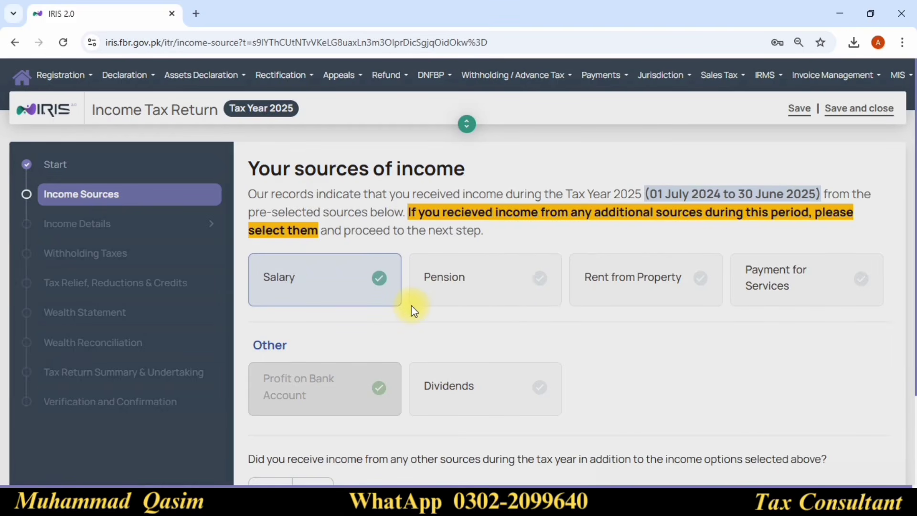
{"action": "scroll", "coordinate": [413, 313], "scroll_direction": "down", "scroll_amount": 1}
{"action": "scroll", "coordinate": [413, 312], "scroll_direction": "down", "scroll_amount": 2}
{"action": "left_click", "coordinate": [266, 380]}
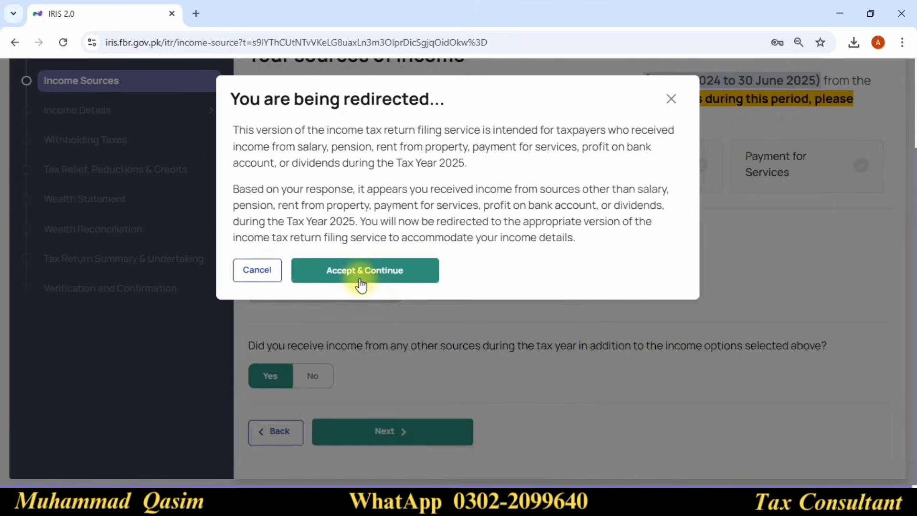
{"action": "left_click", "coordinate": [351, 279]}
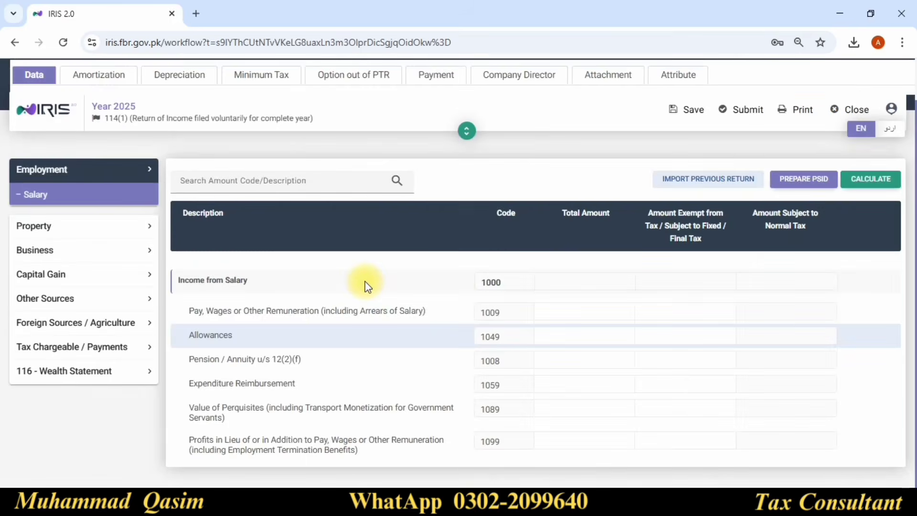
- Enter Pay, Wages or Other Remuneration with a total of 625,001 and an exempt amount of 41,663, and calculate
{"action": "scroll", "coordinate": [298, 288], "scroll_direction": "down", "scroll_amount": 2}
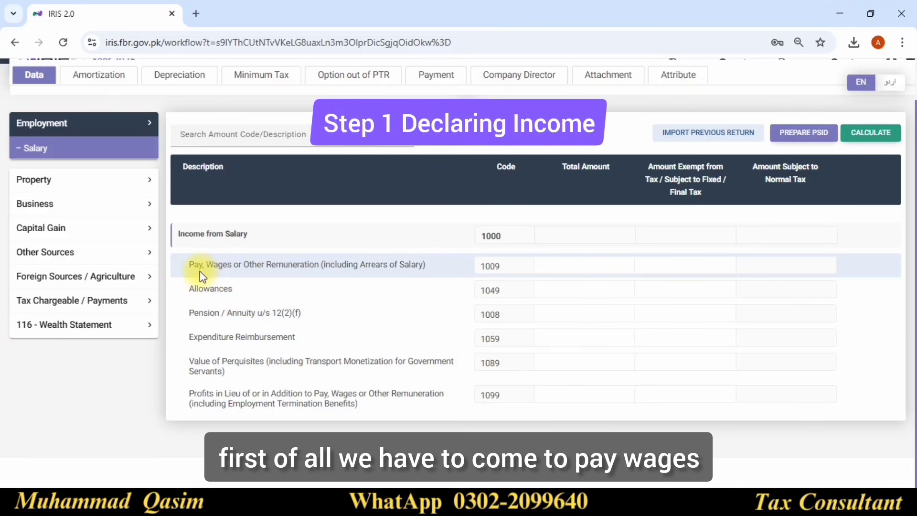
{"action": "left_click", "coordinate": [561, 260]}
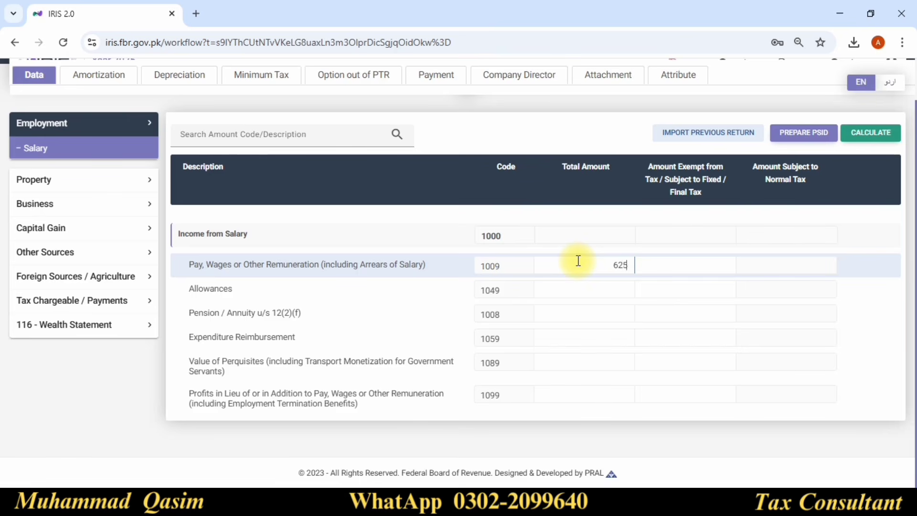
{"action": "type", "text": "625,001"}
{"action": "left_click", "coordinate": [678, 266]}
{"action": "type", "text": "41663"}
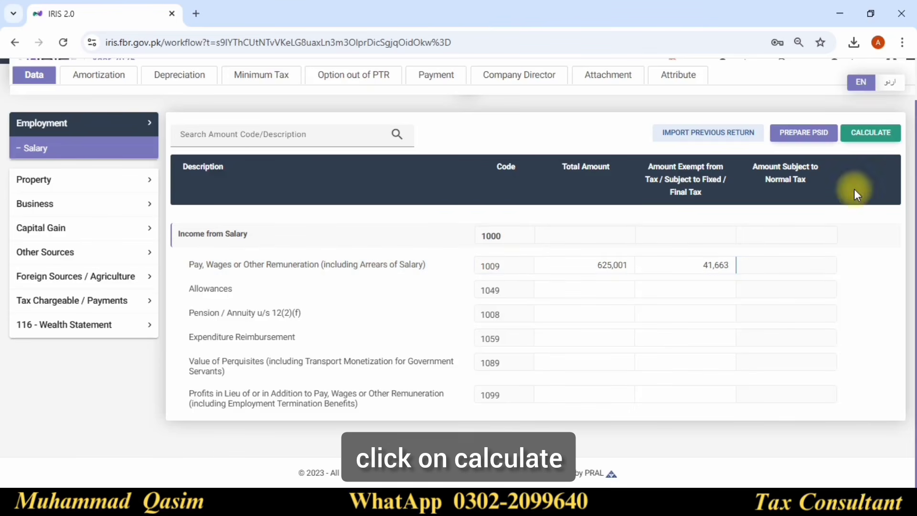
{"action": "left_click", "coordinate": [870, 132]}
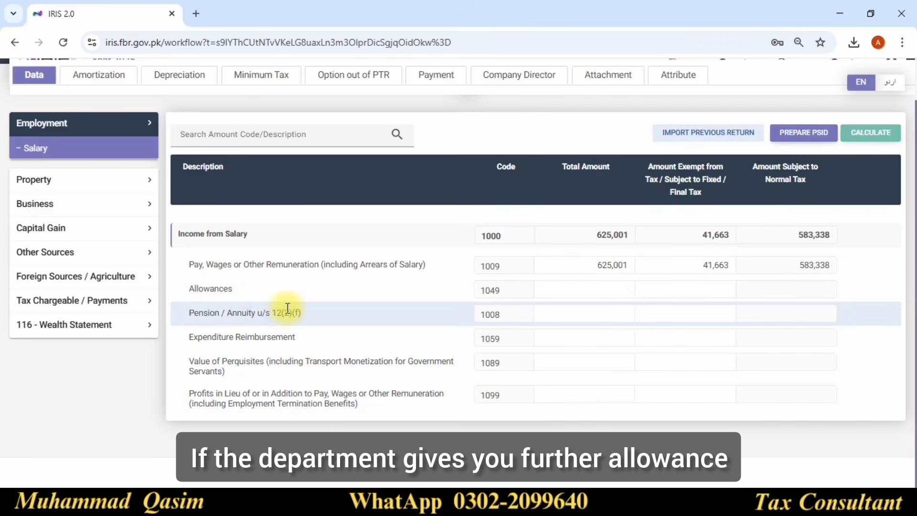
- Enter 30,000 as the total amount of Allowances and recalculate the salary income
{"action": "left_click", "coordinate": [564, 290]}
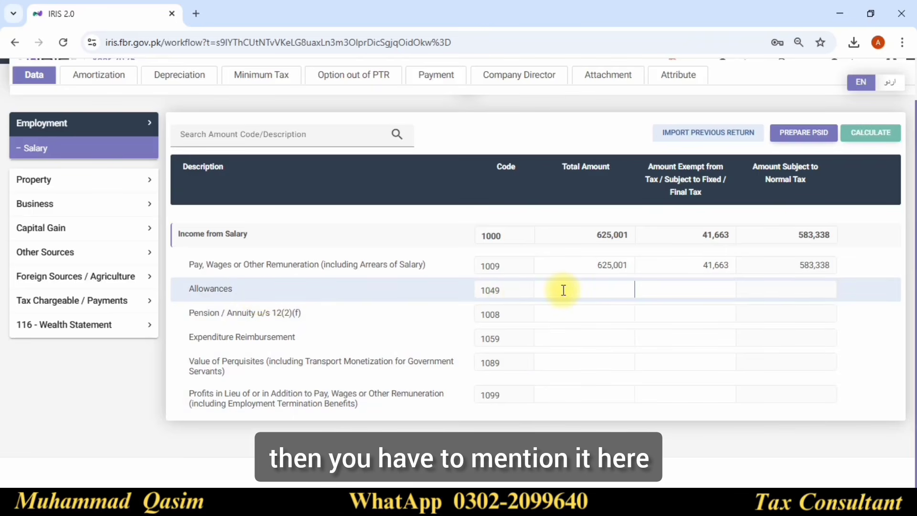
{"action": "type", "text": "30,000"}
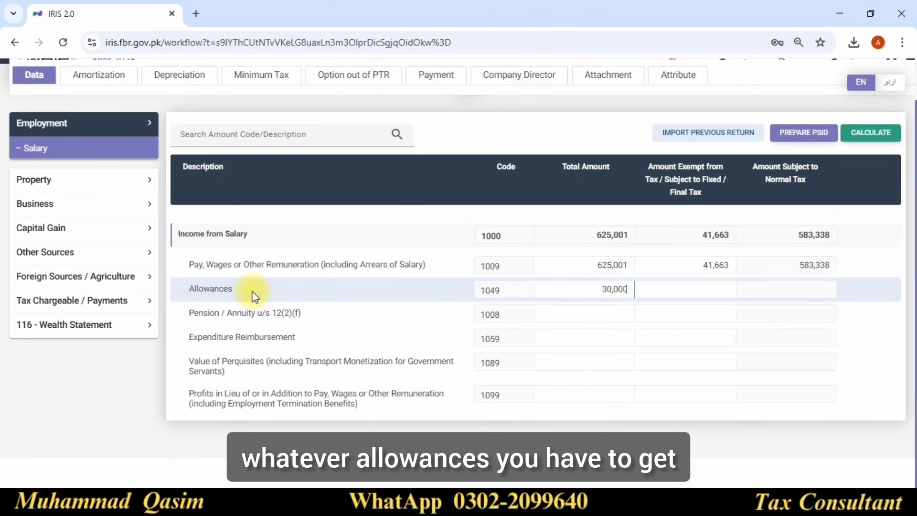
{"action": "left_click", "coordinate": [869, 136]}
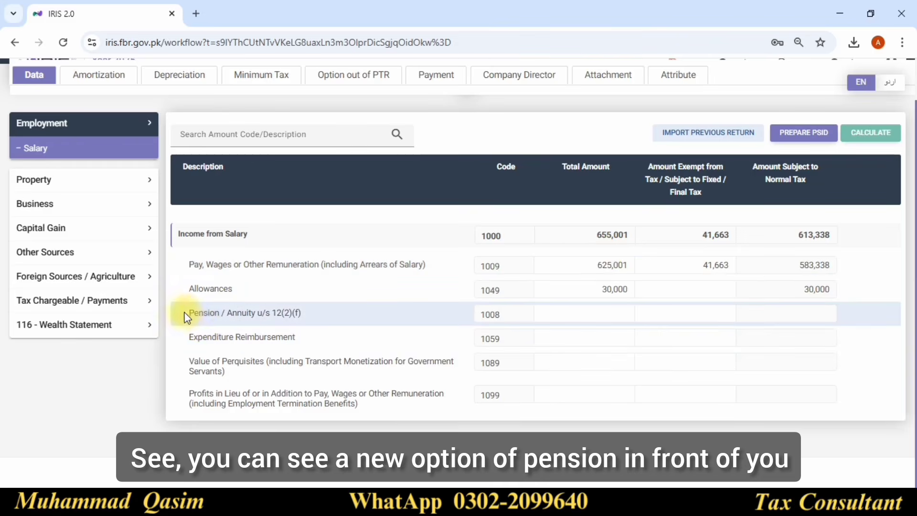
{"action": "left_click_drag", "start_coordinate": [188, 314], "coordinate": [296, 312]}
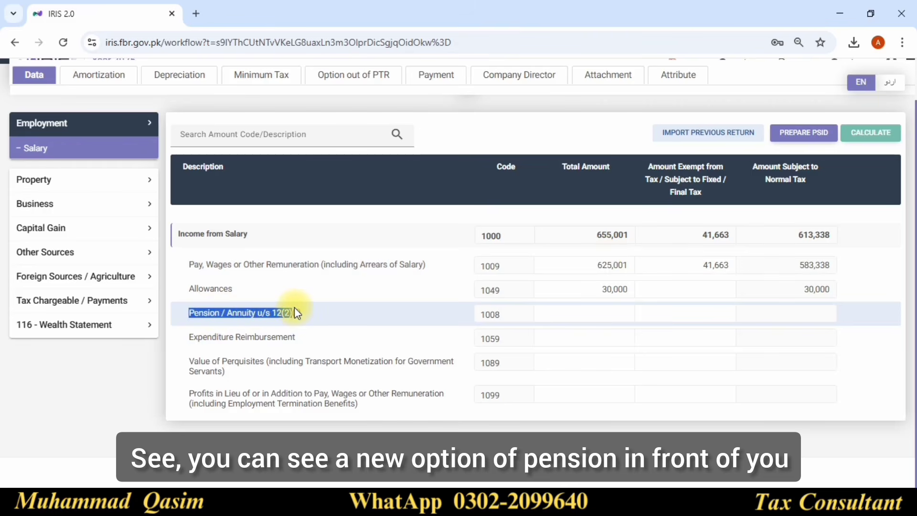
{"action": "left_click", "coordinate": [326, 316]}
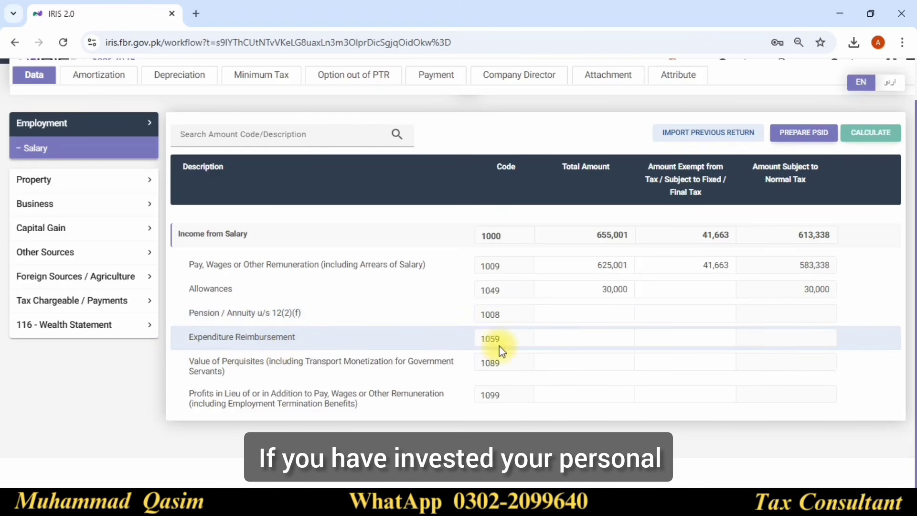
{"action": "left_click", "coordinate": [587, 341]}
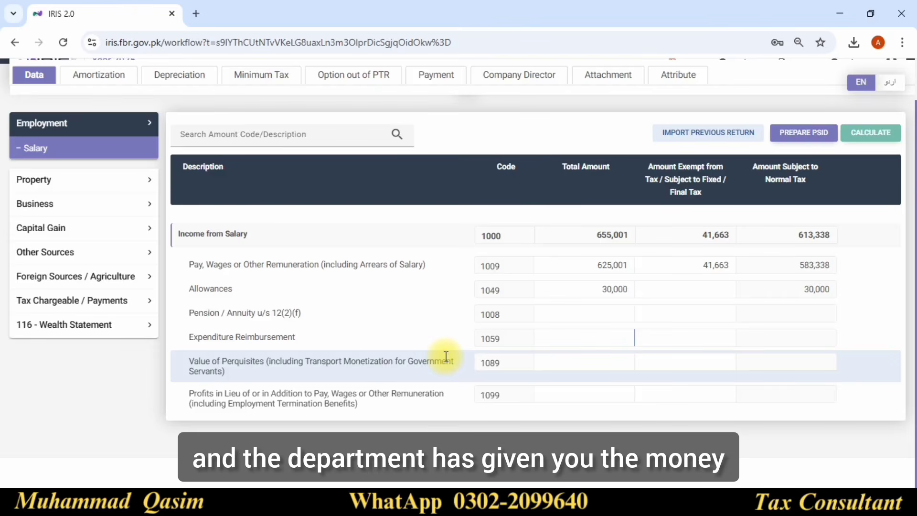
- Enter totals of 15,000 for Value of Perquisites and 52,083 for Profits in Lieu of Pay, and recalculate
{"action": "left_click", "coordinate": [594, 357]}
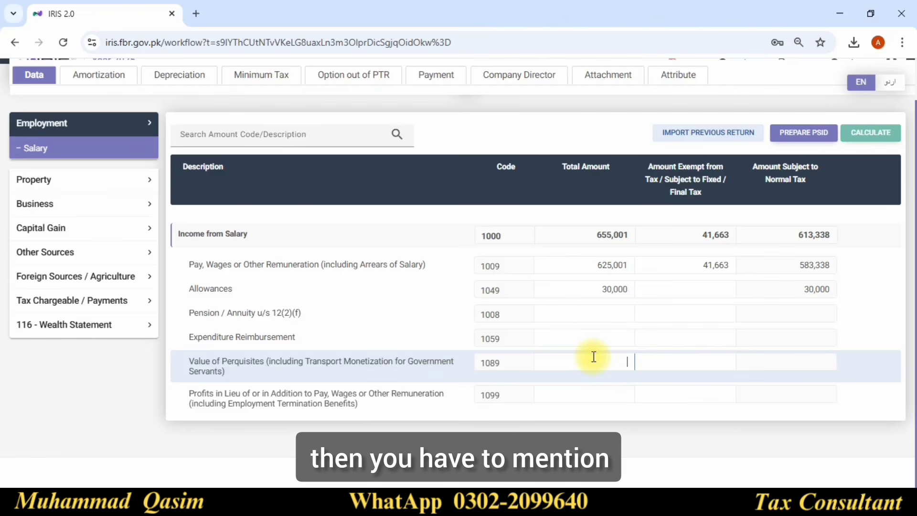
{"action": "type", "text": "15"}
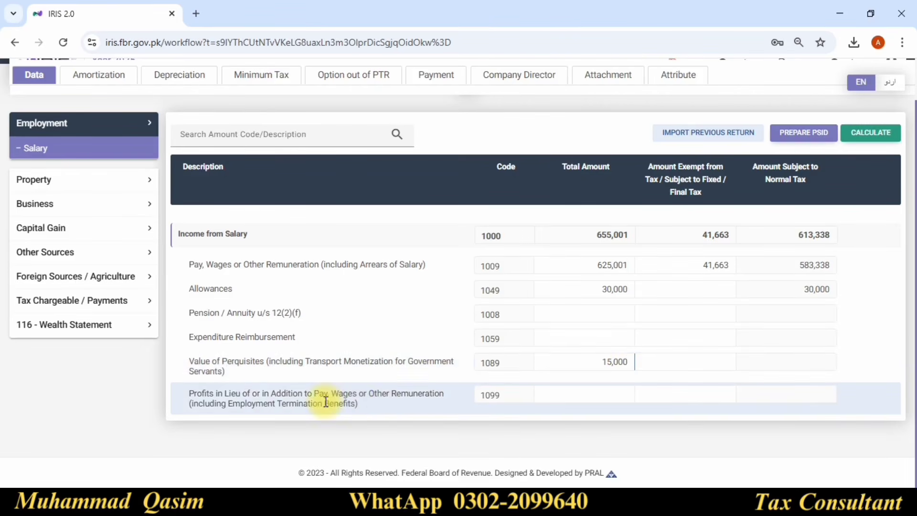
{"action": "left_click", "coordinate": [580, 393]}
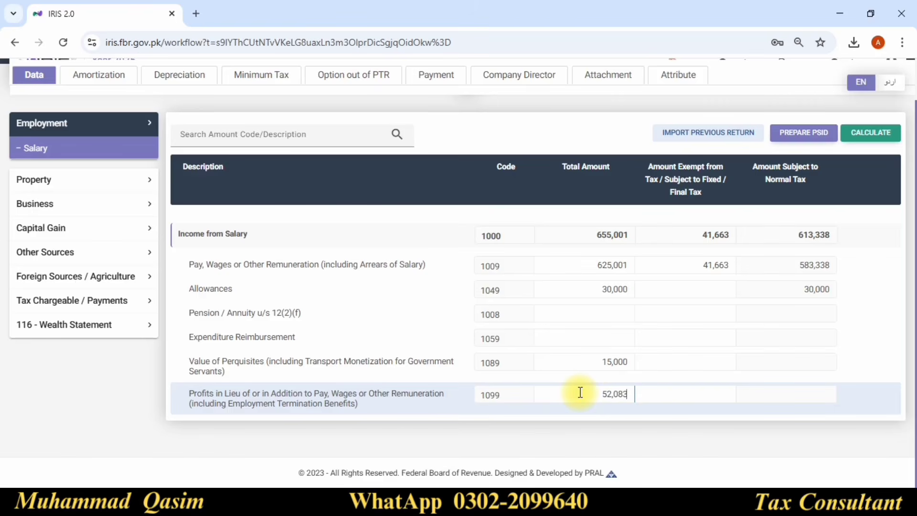
{"action": "left_click", "coordinate": [867, 133]}
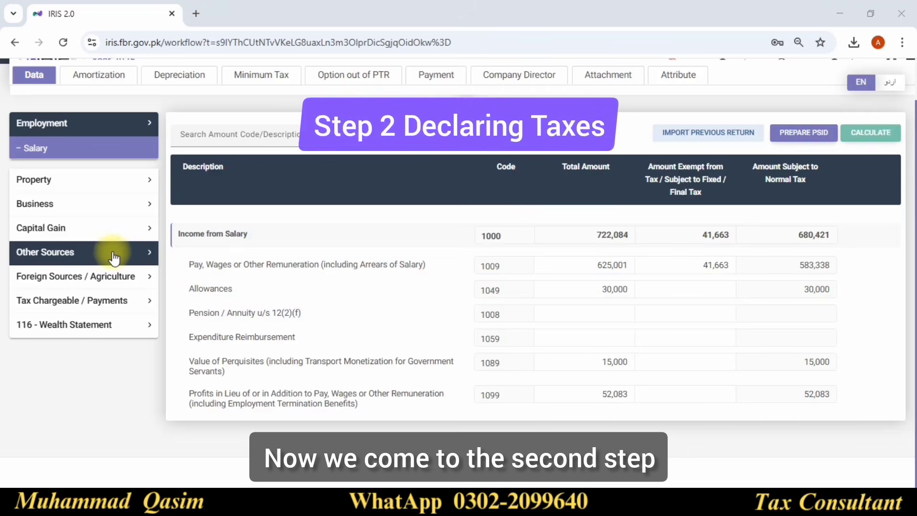
- Open the Adjustable Tax section under Tax Chargeable / Payments
{"action": "left_click", "coordinate": [74, 304]}
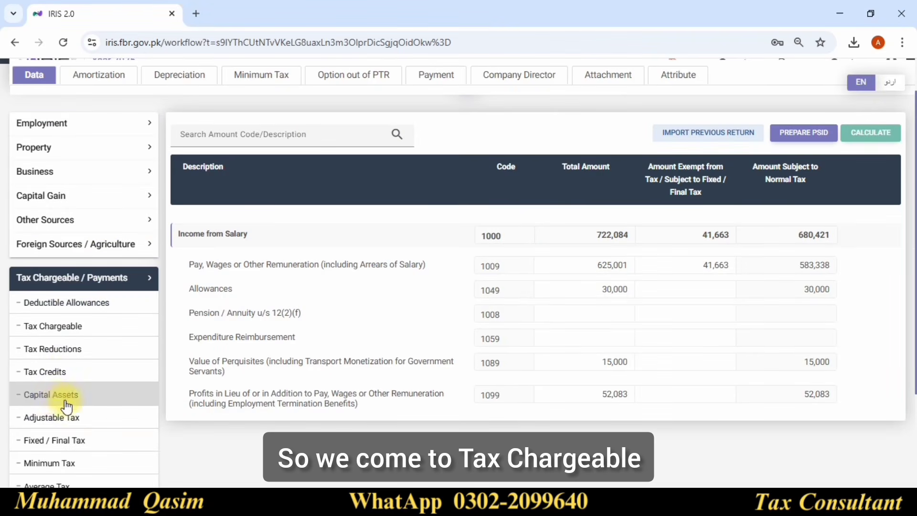
{"action": "scroll", "coordinate": [65, 407], "scroll_direction": "down", "scroll_amount": 3}
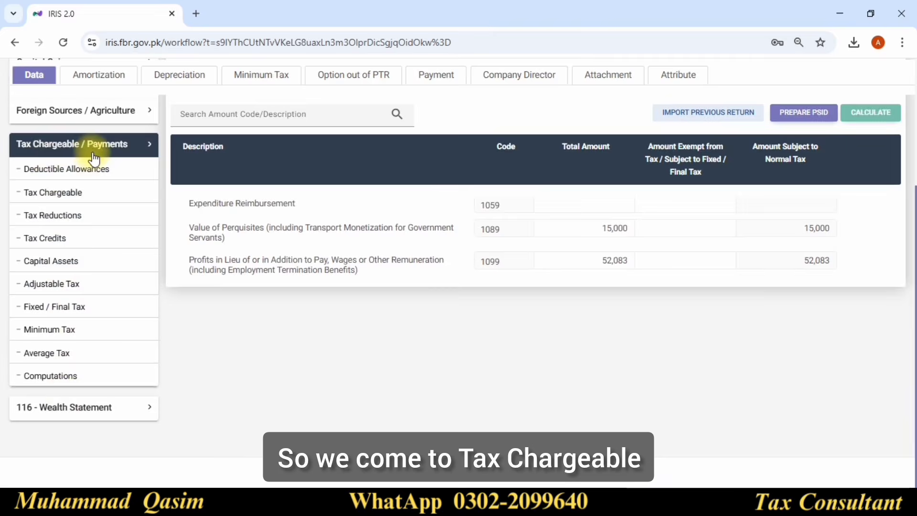
{"action": "left_click", "coordinate": [38, 286]}
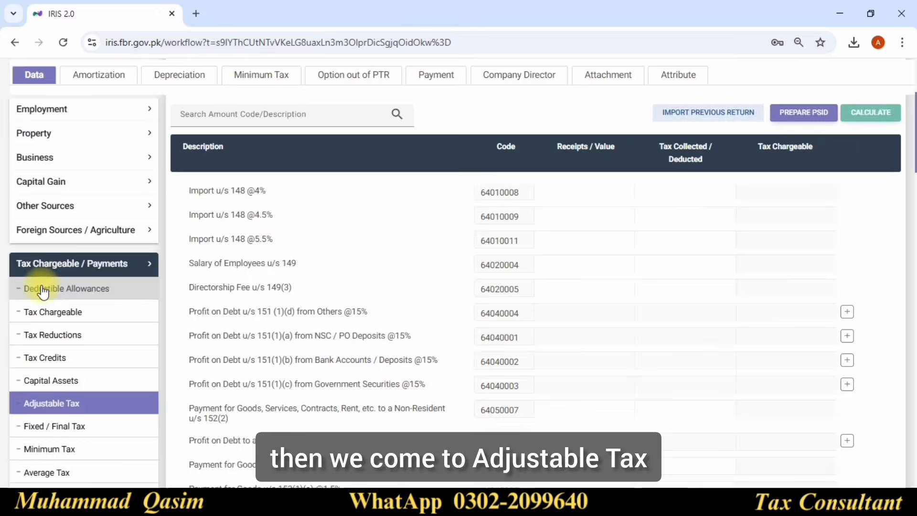
- Review the adjustable tax entries through to the amounts remitted abroad by credit, debit or prepaid cards u/s 236Y
{"action": "scroll", "coordinate": [555, 296], "scroll_direction": "down", "scroll_amount": 5}
{"action": "scroll", "coordinate": [556, 300], "scroll_direction": "down", "scroll_amount": 4}
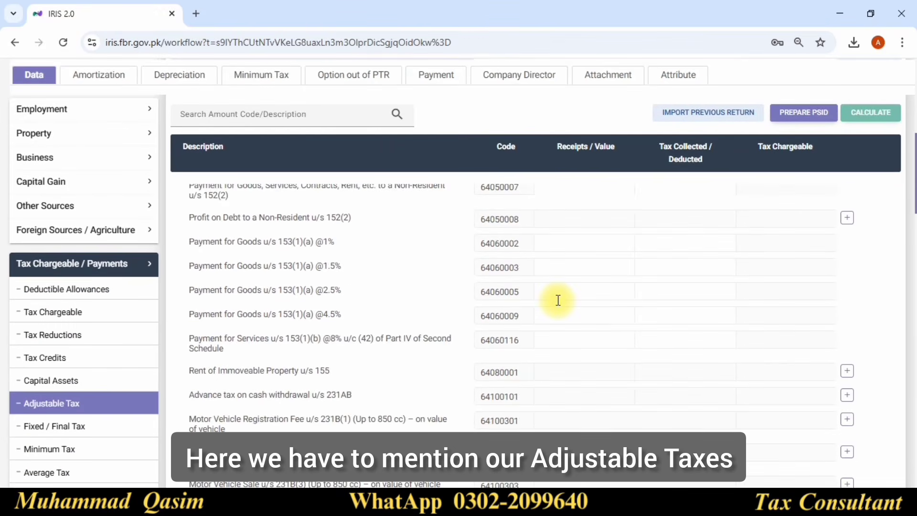
{"action": "scroll", "coordinate": [555, 301], "scroll_direction": "up", "scroll_amount": 3}
{"action": "scroll", "coordinate": [558, 304], "scroll_direction": "down", "scroll_amount": 6}
{"action": "scroll", "coordinate": [560, 305], "scroll_direction": "down", "scroll_amount": 20}
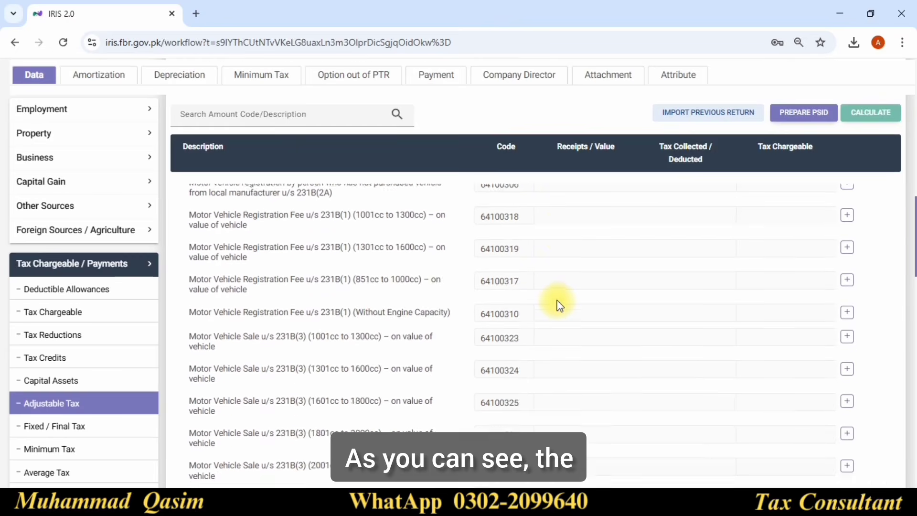
{"action": "scroll", "coordinate": [559, 305], "scroll_direction": "down", "scroll_amount": 4}
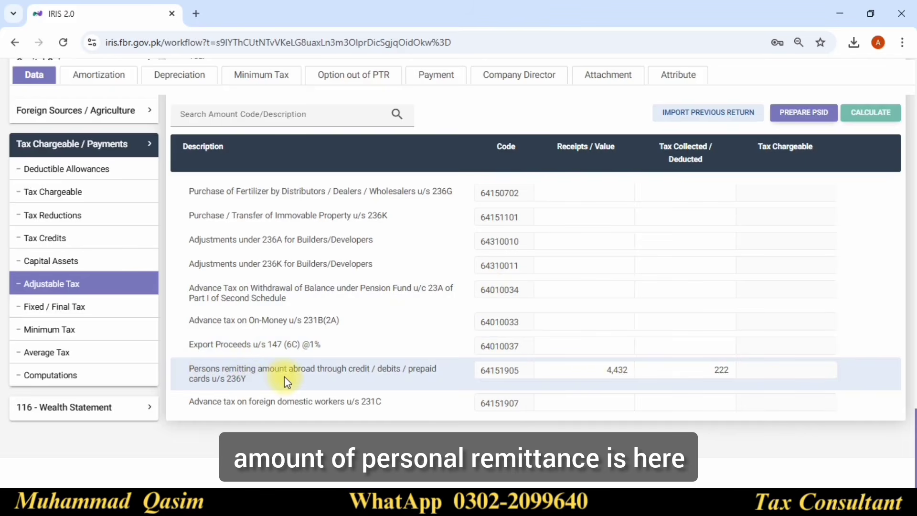
{"action": "left_click", "coordinate": [251, 381]}
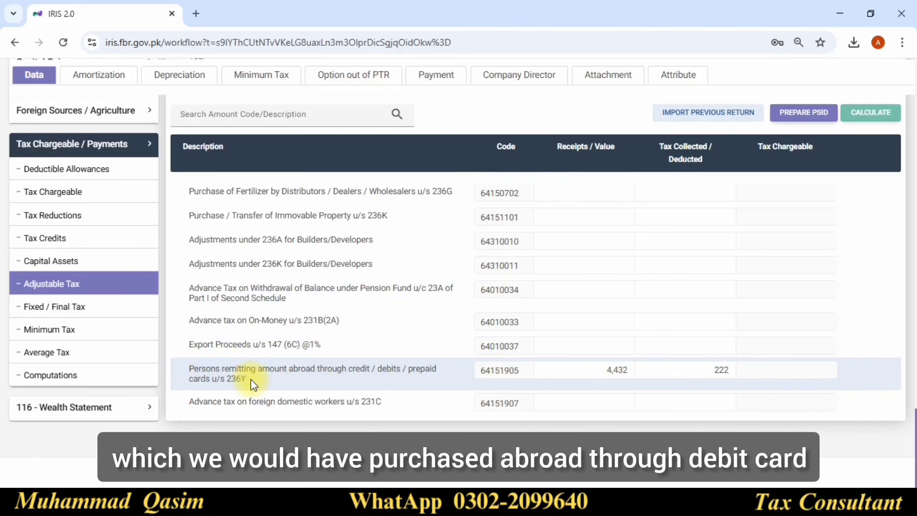
{"action": "left_click_drag", "start_coordinate": [250, 381], "coordinate": [199, 372]}
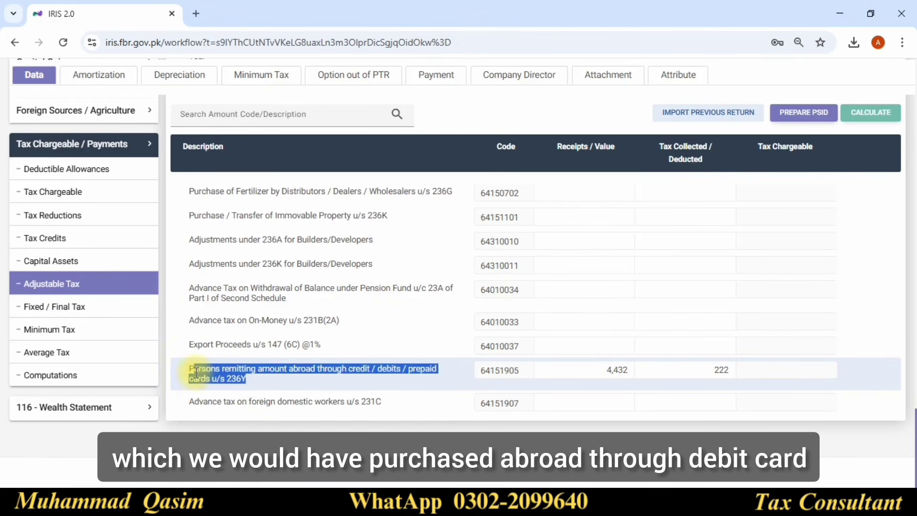
{"action": "left_click", "coordinate": [282, 379]}
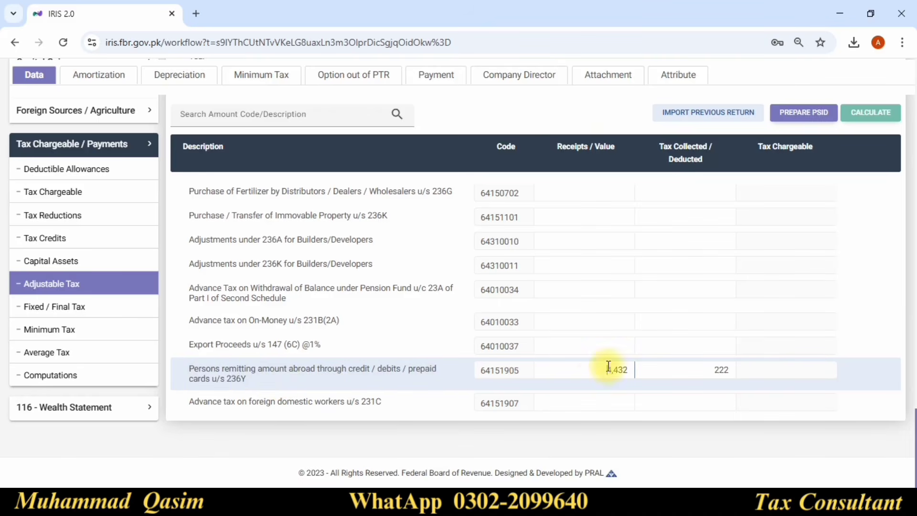
- Check the receipts value and the tax deducted on the card remittance entry u/s 236Y
{"action": "left_click_drag", "start_coordinate": [597, 372], "coordinate": [623, 369]}
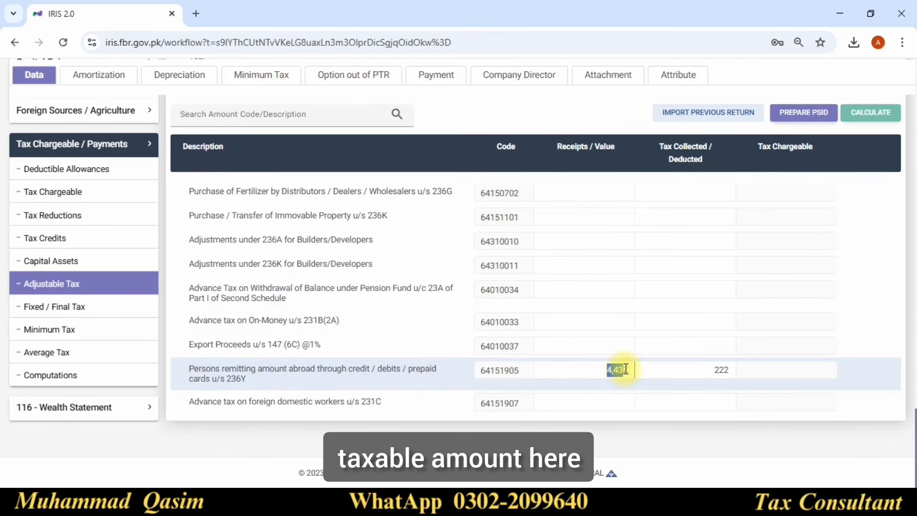
{"action": "left_click", "coordinate": [709, 371]}
{"action": "left_click_drag", "start_coordinate": [699, 367], "coordinate": [733, 367]}
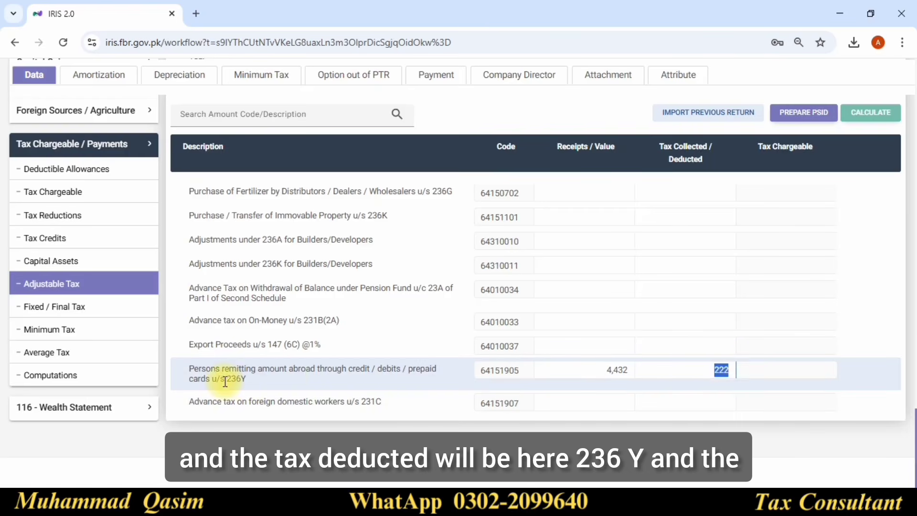
- Enter 4,021 as the tax collected or deducted for Salary of Employees u/s 149
{"action": "scroll", "coordinate": [363, 324], "scroll_direction": "up", "scroll_amount": 10}
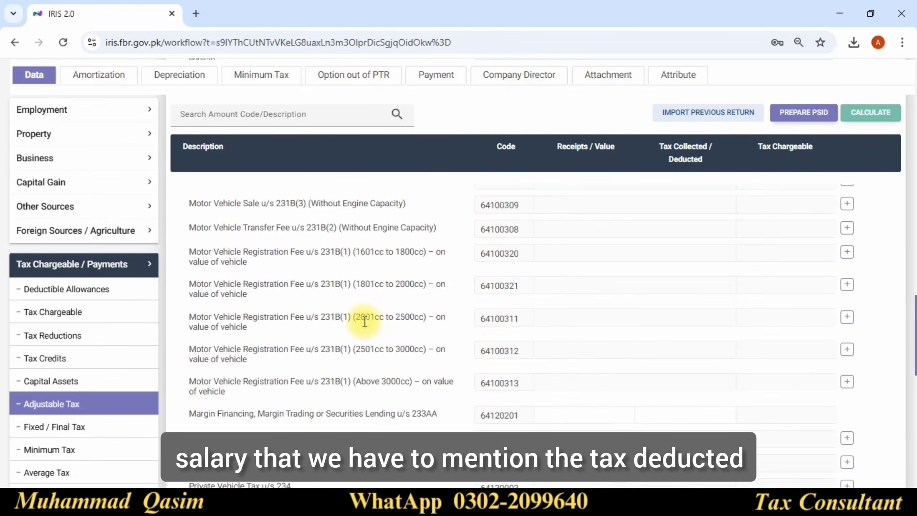
{"action": "scroll", "coordinate": [363, 319], "scroll_direction": "up", "scroll_amount": 15}
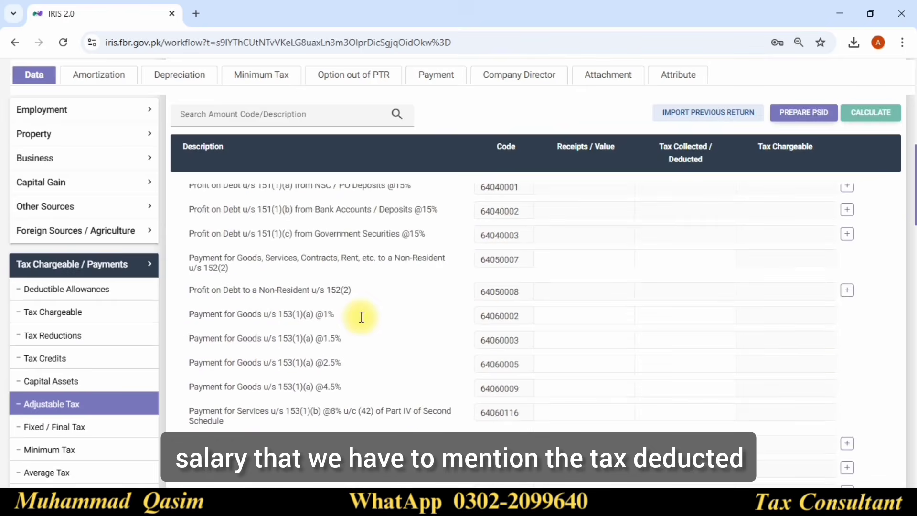
{"action": "scroll", "coordinate": [362, 317], "scroll_direction": "up", "scroll_amount": 5}
{"action": "scroll", "coordinate": [321, 356], "scroll_direction": "down", "scroll_amount": 3}
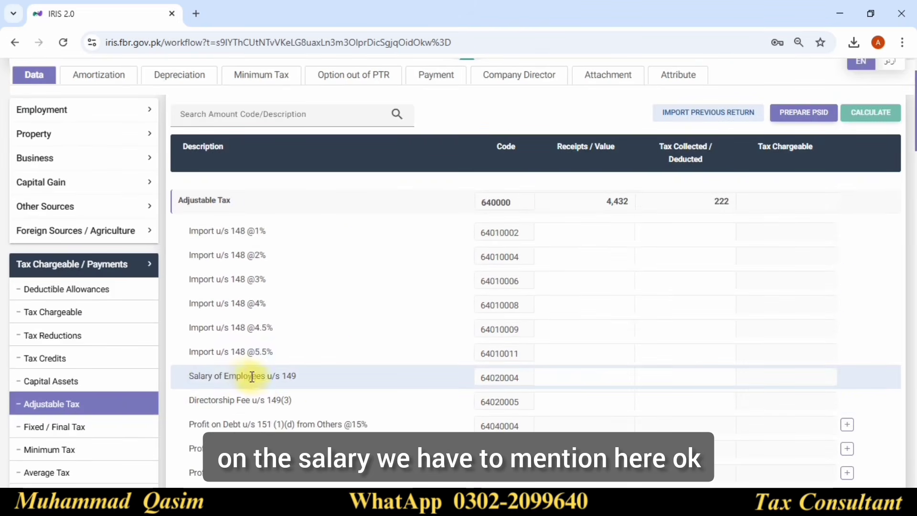
{"action": "left_click", "coordinate": [679, 380]}
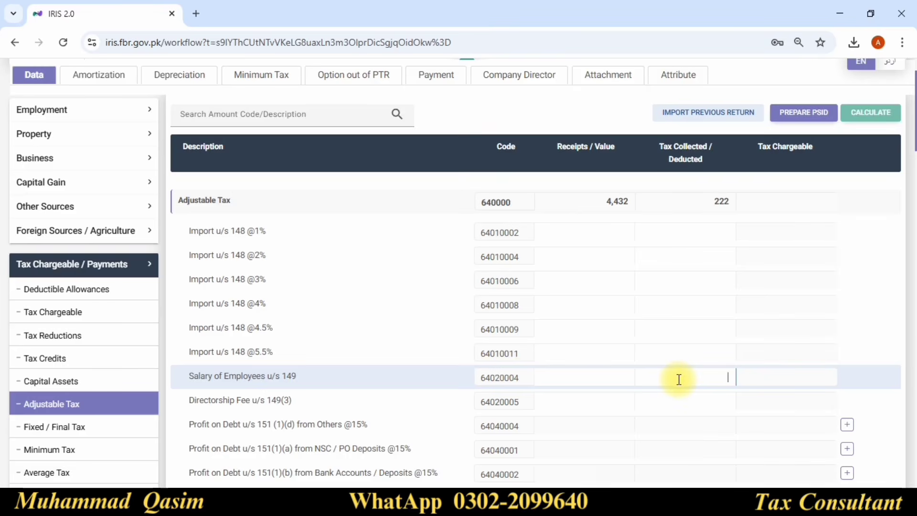
{"action": "type", "text": "40"}
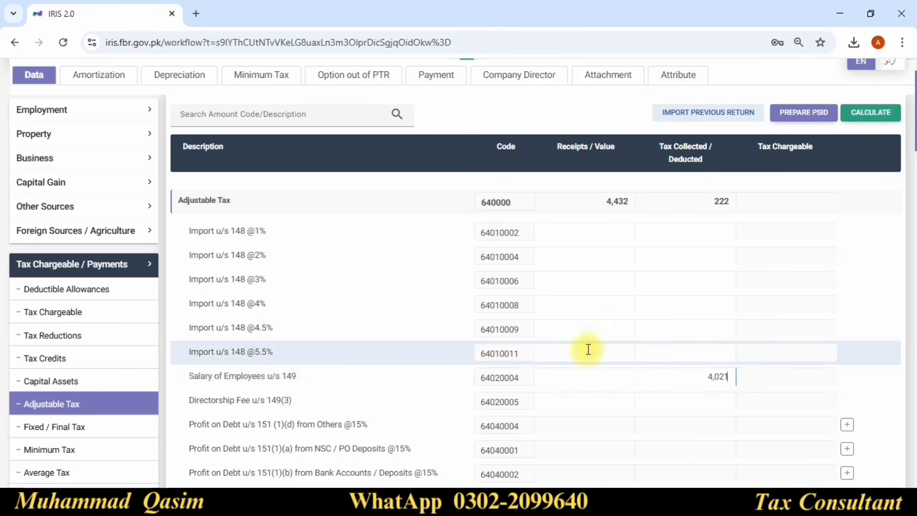
- Add a utility entry under Cellphone Bill u/s 236(1)(a) with reference "jazz" and contents "Tax"
{"action": "scroll", "coordinate": [668, 356], "scroll_direction": "down", "scroll_amount": 1}
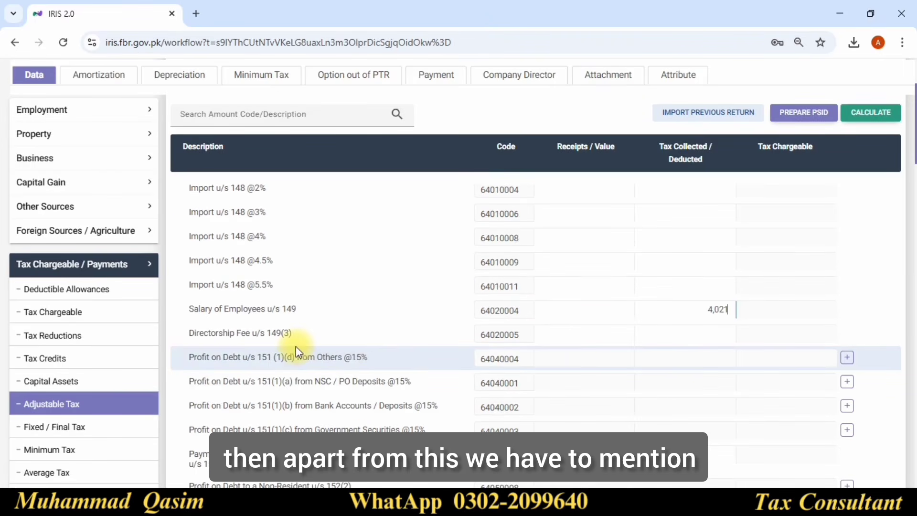
{"action": "scroll", "coordinate": [296, 351], "scroll_direction": "down", "scroll_amount": 2}
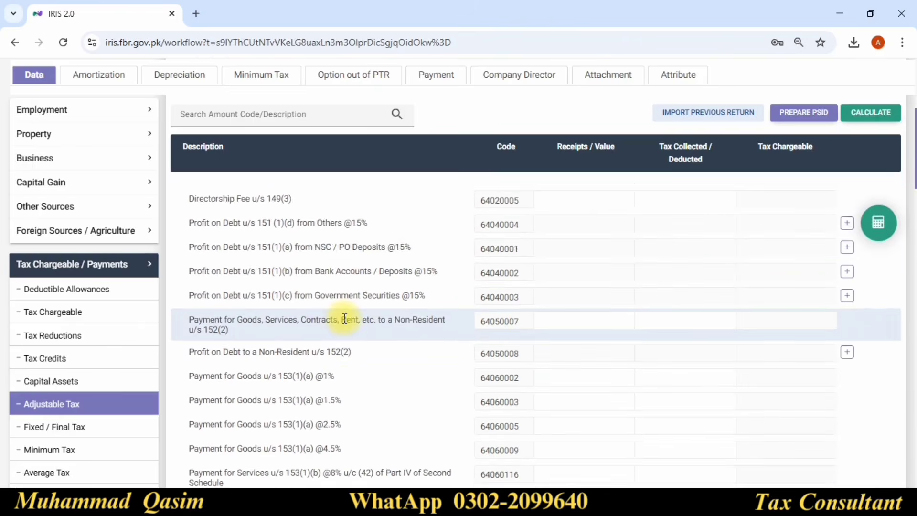
{"action": "scroll", "coordinate": [344, 319], "scroll_direction": "down", "scroll_amount": 2}
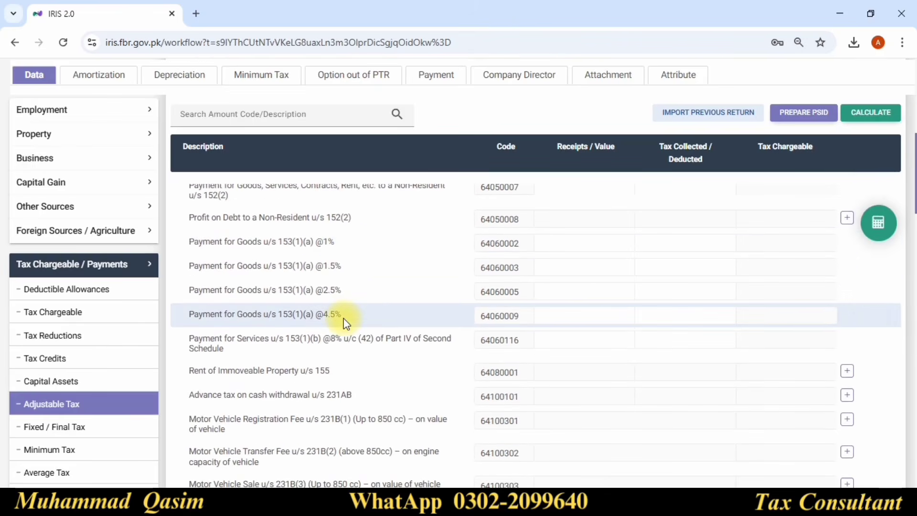
{"action": "scroll", "coordinate": [343, 318], "scroll_direction": "down", "scroll_amount": 5}
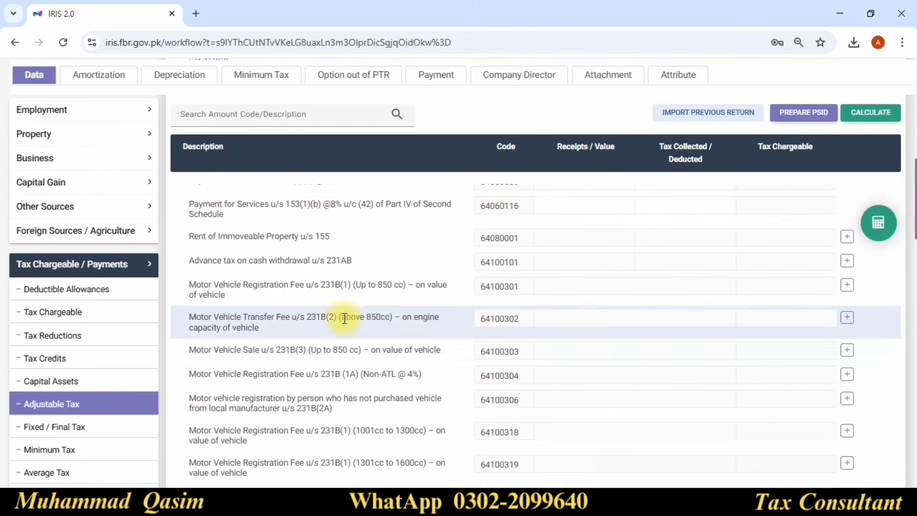
{"action": "scroll", "coordinate": [344, 318], "scroll_direction": "down", "scroll_amount": 4}
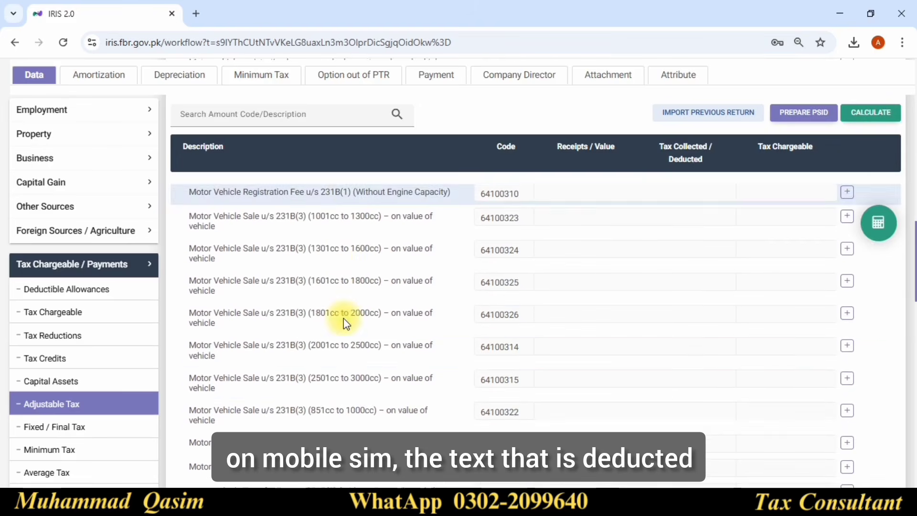
{"action": "scroll", "coordinate": [343, 318], "scroll_direction": "down", "scroll_amount": 8}
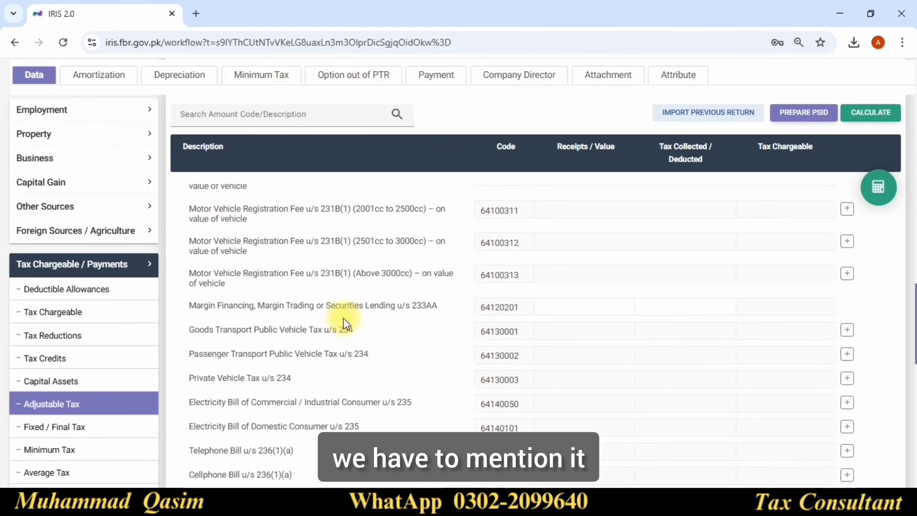
{"action": "scroll", "coordinate": [210, 299], "scroll_direction": "down", "scroll_amount": 3}
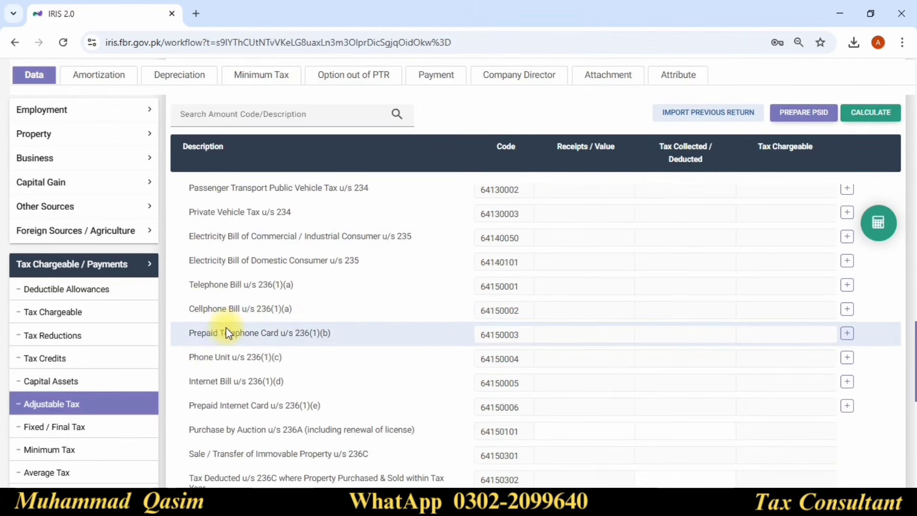
{"action": "left_click_drag", "start_coordinate": [190, 314], "coordinate": [359, 310]}
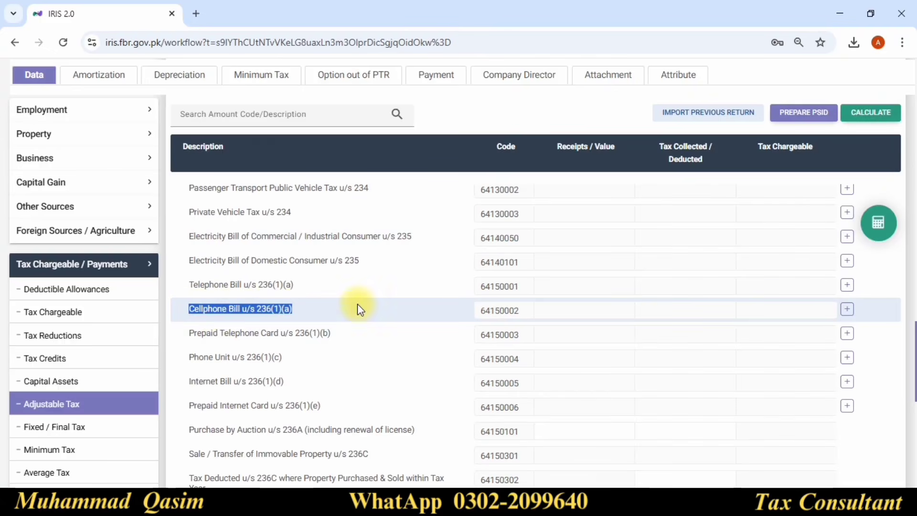
{"action": "left_click", "coordinate": [580, 302]}
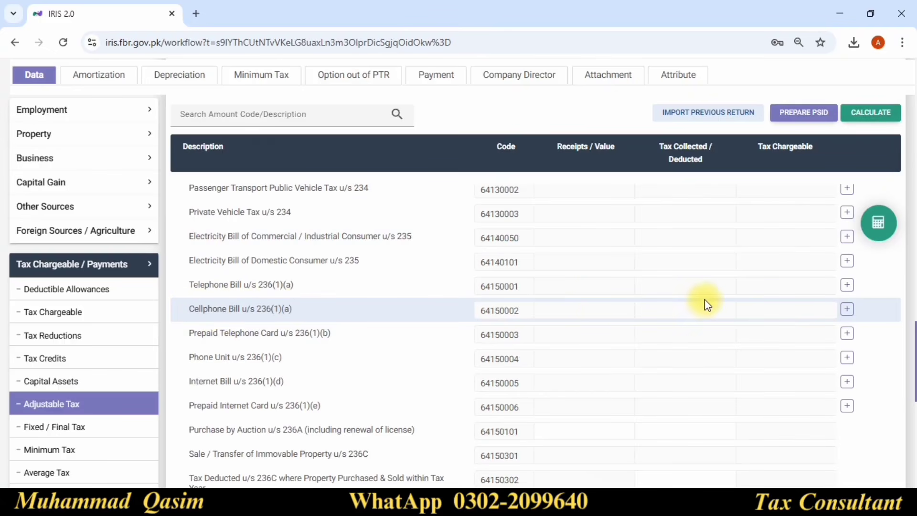
{"action": "left_click", "coordinate": [847, 311]}
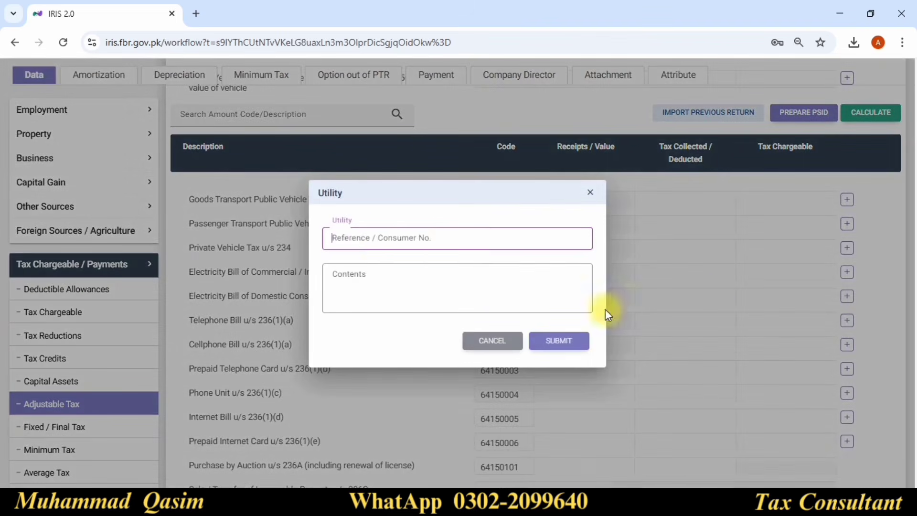
{"action": "left_click", "coordinate": [378, 237]}
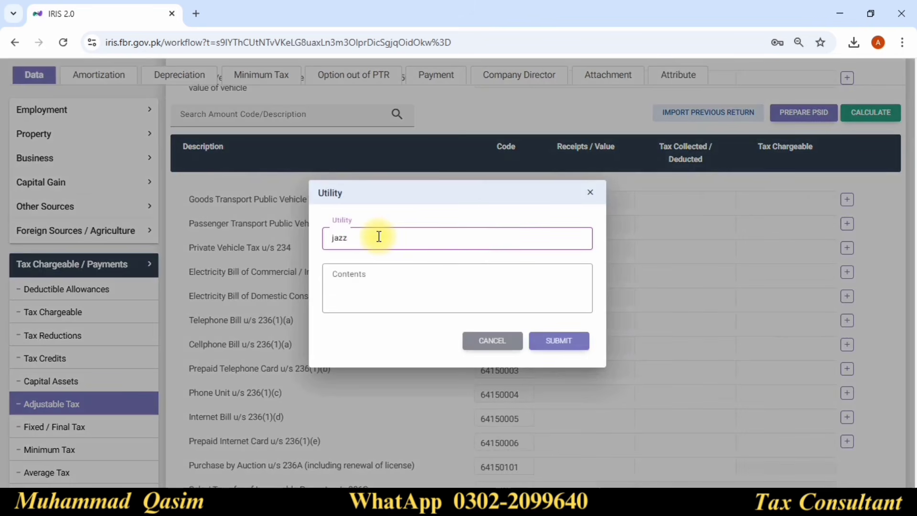
{"action": "left_click", "coordinate": [362, 287]}
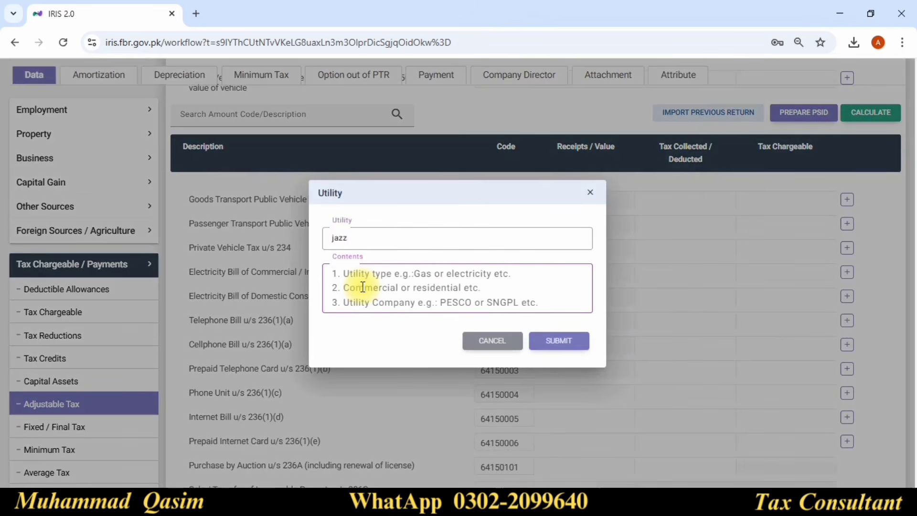
{"action": "type", "text": "Tax"}
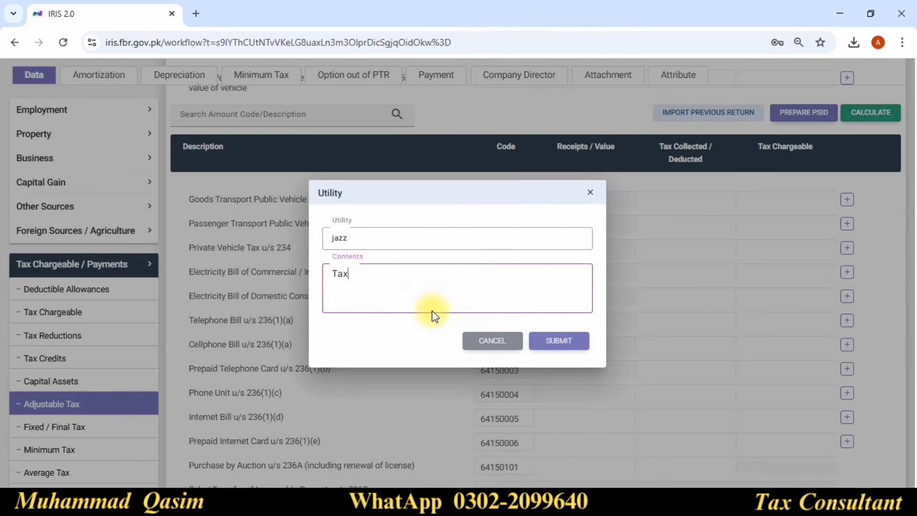
{"action": "left_click", "coordinate": [579, 342]}
- Enter 23,750 as receipts and 3,098 as tax deducted for the jazz cellphone bill, and recalculate
{"action": "scroll", "coordinate": [669, 352], "scroll_direction": "down", "scroll_amount": 1}
{"action": "left_click", "coordinate": [603, 334]}
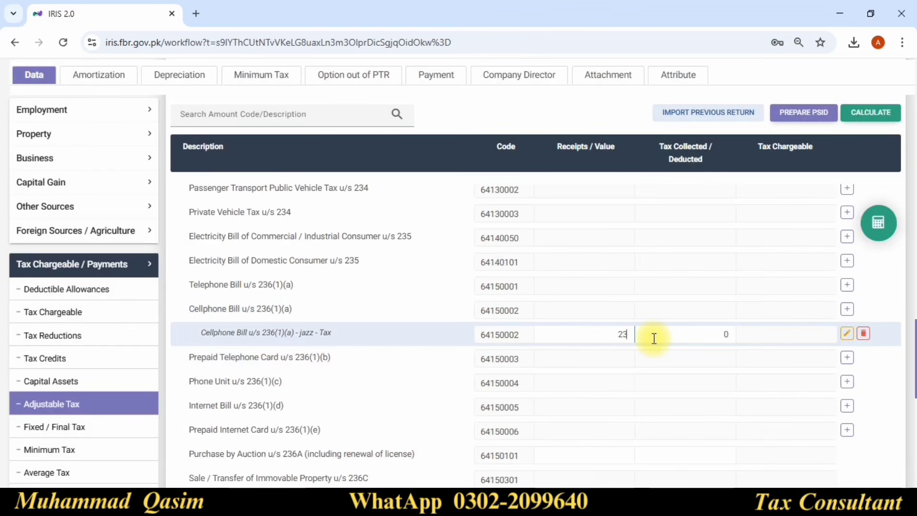
{"action": "type", "text": "23750"}
{"action": "left_click", "coordinate": [733, 335]}
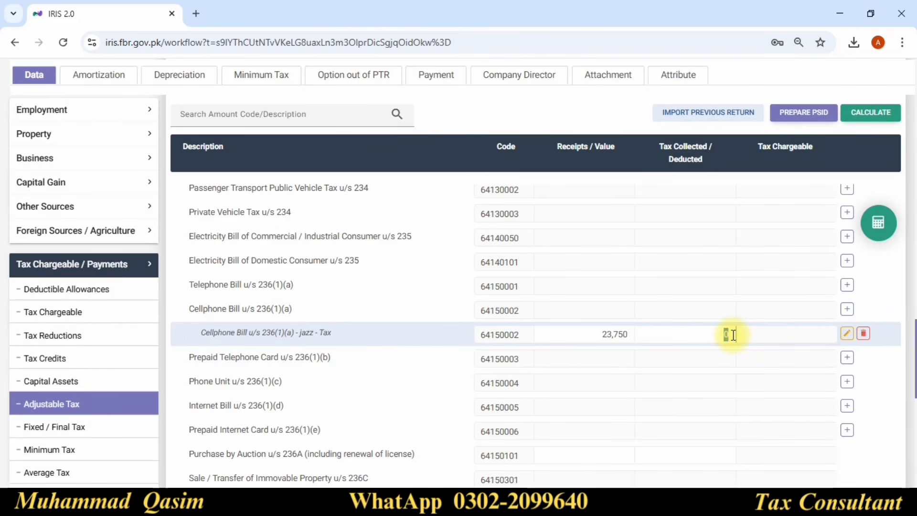
{"action": "type", "text": "3098"}
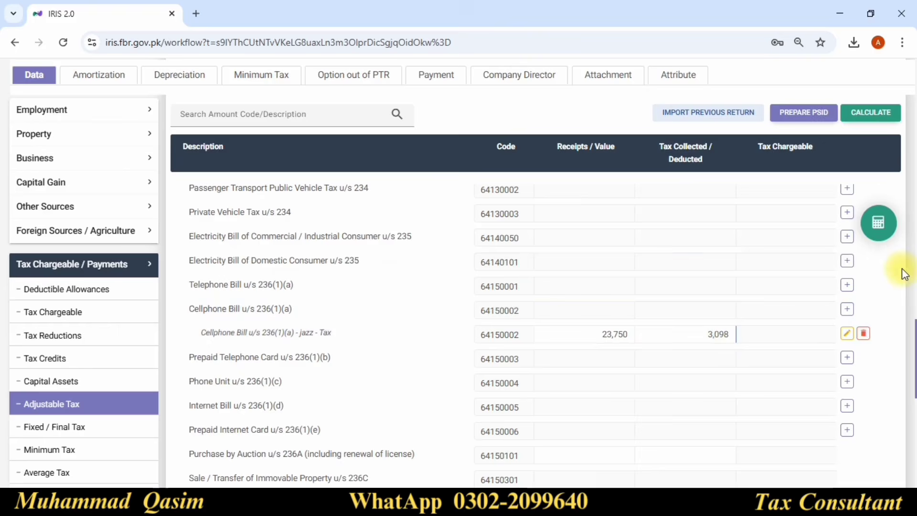
{"action": "left_click", "coordinate": [878, 223]}
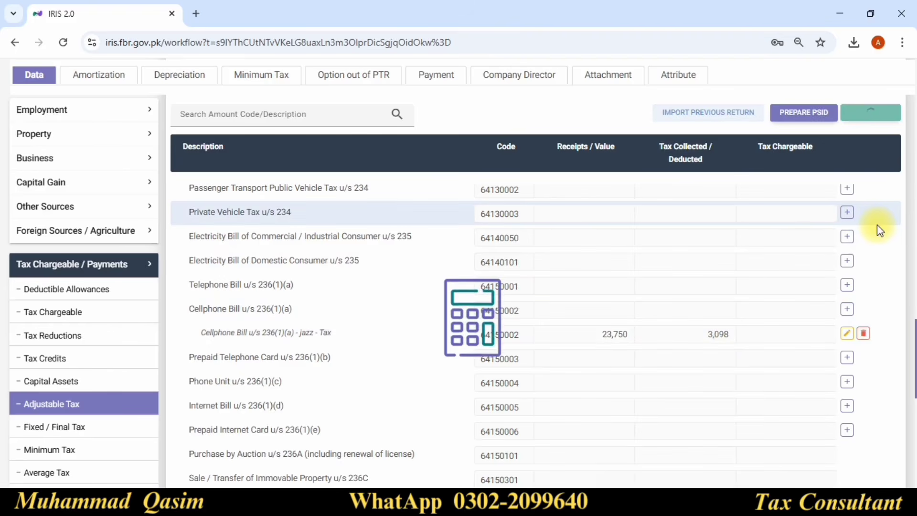
- Review the adjustable tax rows for internet bills u/s 236(1)(d), property sale or transfer u/s 236C and property purchase u/s 236K
{"action": "scroll", "coordinate": [324, 301], "scroll_direction": "down", "scroll_amount": 1}
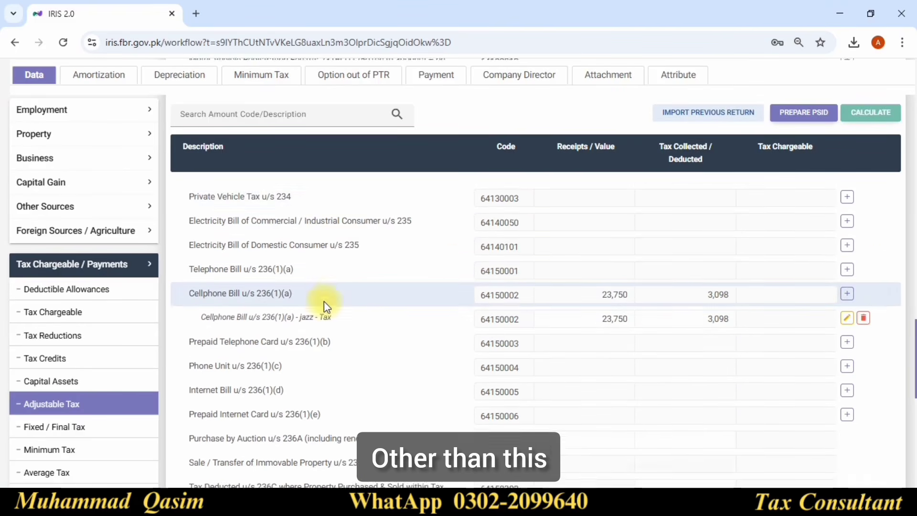
{"action": "scroll", "coordinate": [323, 302], "scroll_direction": "down", "scroll_amount": 3}
{"action": "left_click", "coordinate": [197, 273]}
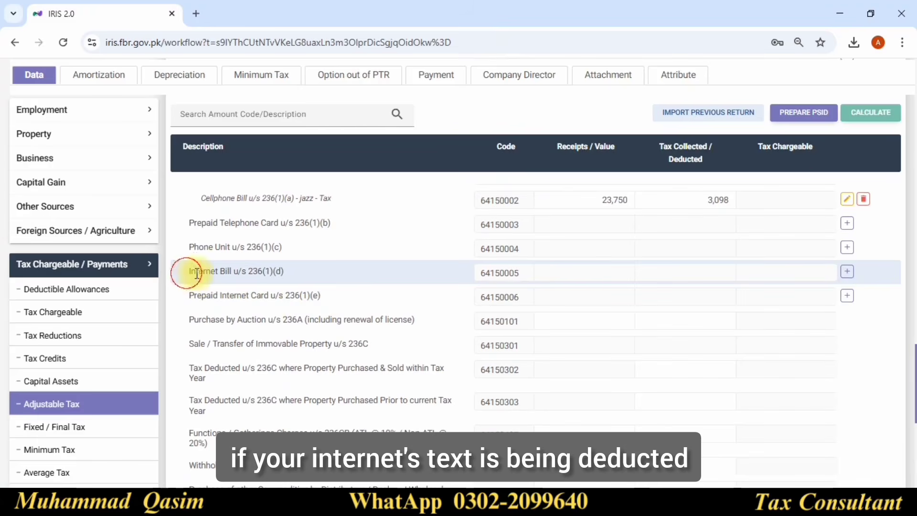
{"action": "left_click_drag", "start_coordinate": [197, 273], "coordinate": [565, 282]}
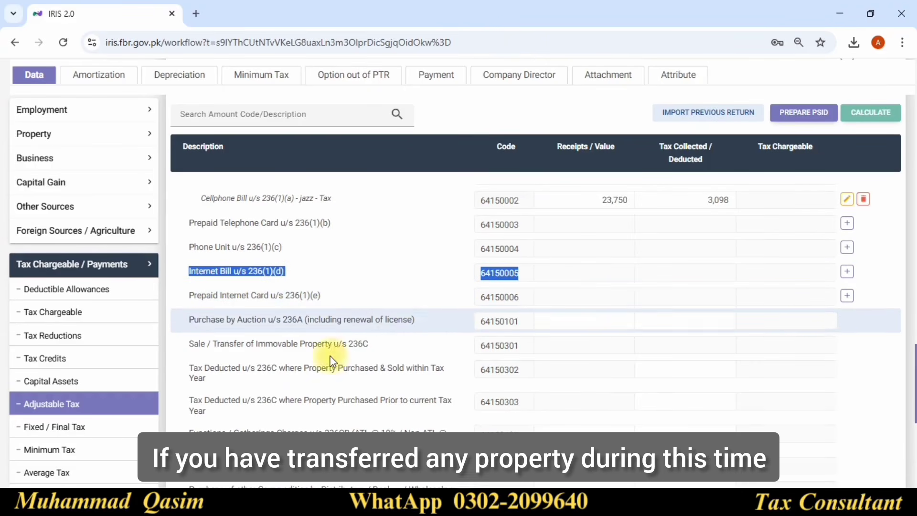
{"action": "left_click_drag", "start_coordinate": [194, 345], "coordinate": [625, 349]}
{"action": "scroll", "coordinate": [324, 319], "scroll_direction": "down", "scroll_amount": 5}
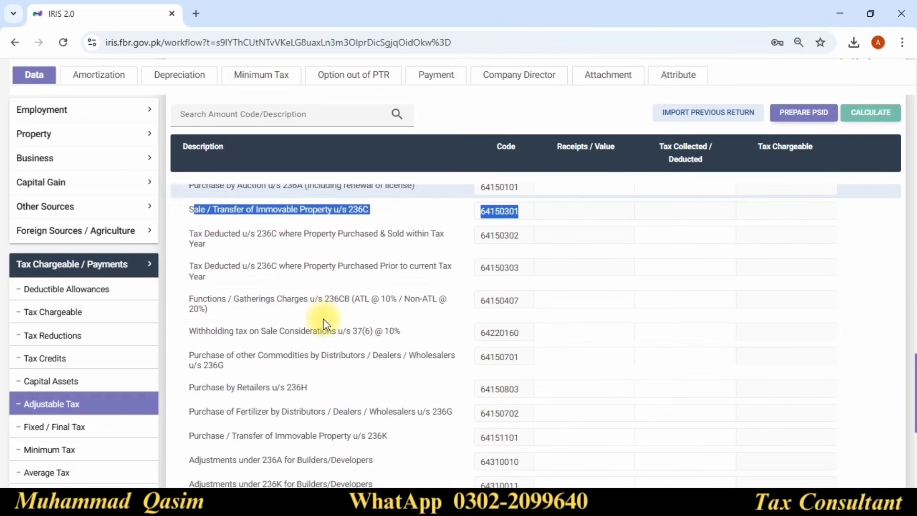
{"action": "scroll", "coordinate": [323, 325], "scroll_direction": "down", "scroll_amount": 1}
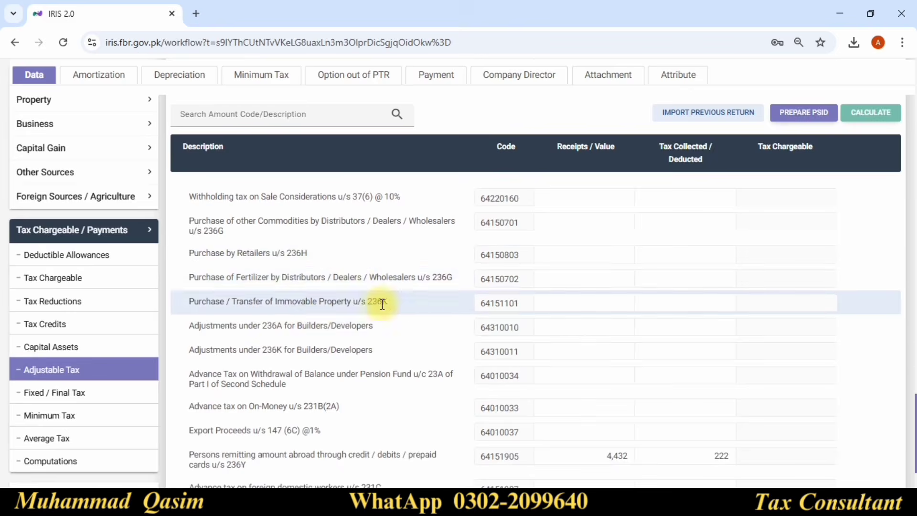
{"action": "left_click_drag", "start_coordinate": [194, 302], "coordinate": [673, 302]}
{"action": "left_click", "coordinate": [673, 303]}
{"action": "scroll", "coordinate": [419, 322], "scroll_direction": "down", "scroll_amount": 2}
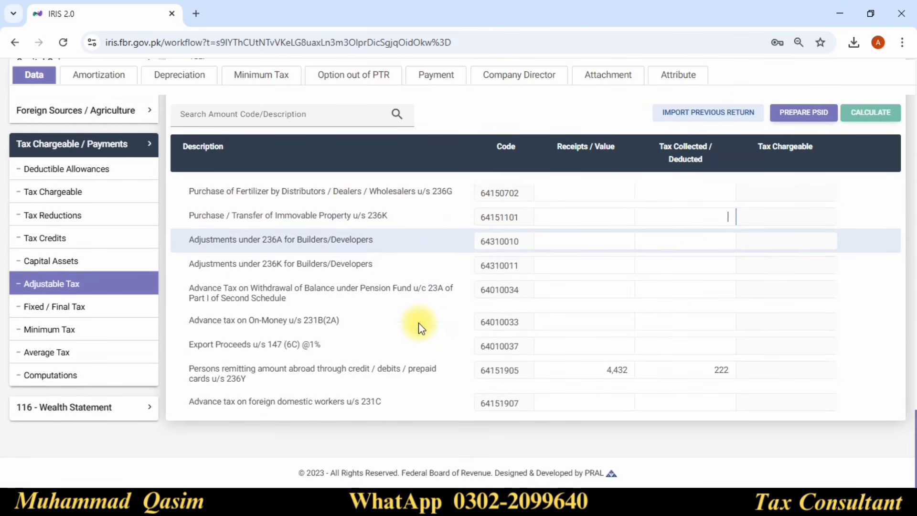
- Review the rows for advance tax on cash withdrawal u/s 231AB and motor vehicle fees u/s 231B
{"action": "scroll", "coordinate": [418, 322], "scroll_direction": "up", "scroll_amount": 6}
{"action": "scroll", "coordinate": [418, 323], "scroll_direction": "up", "scroll_amount": 10}
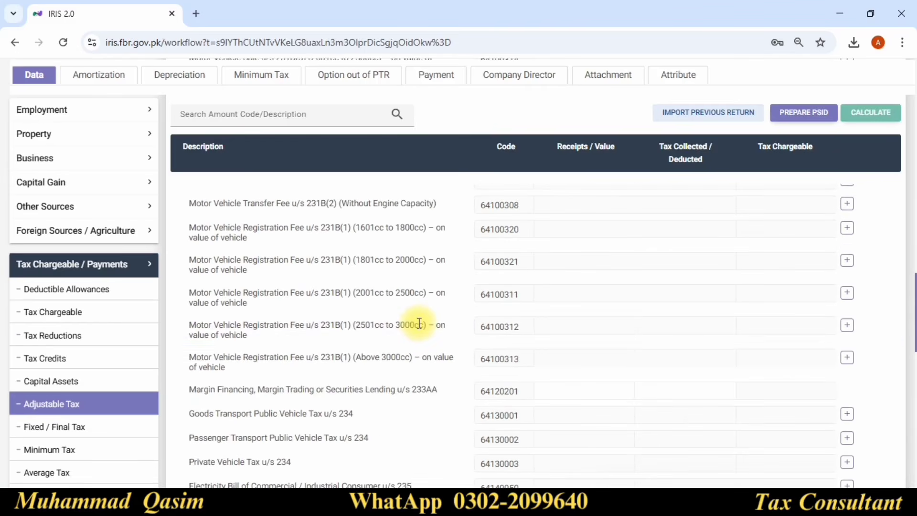
{"action": "scroll", "coordinate": [418, 323], "scroll_direction": "up", "scroll_amount": 4}
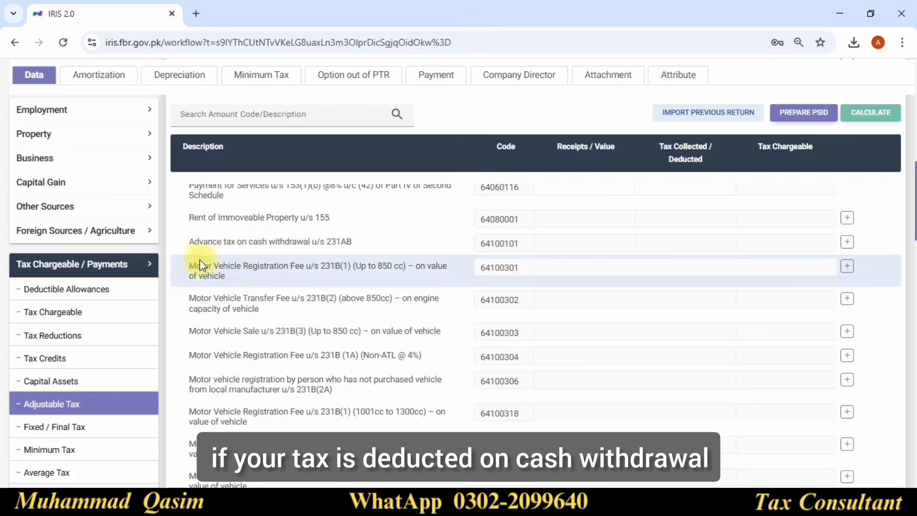
{"action": "left_click_drag", "start_coordinate": [186, 241], "coordinate": [408, 249]}
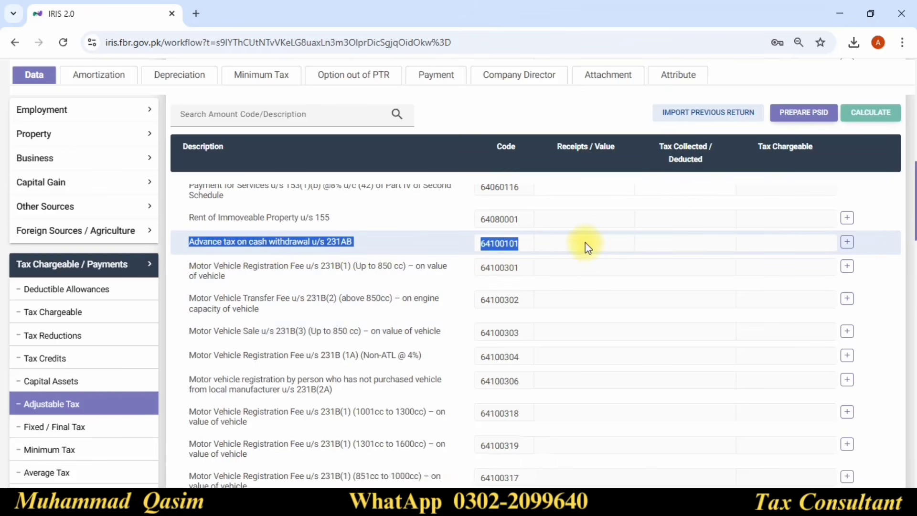
{"action": "scroll", "coordinate": [587, 246], "scroll_direction": "down", "scroll_amount": 1}
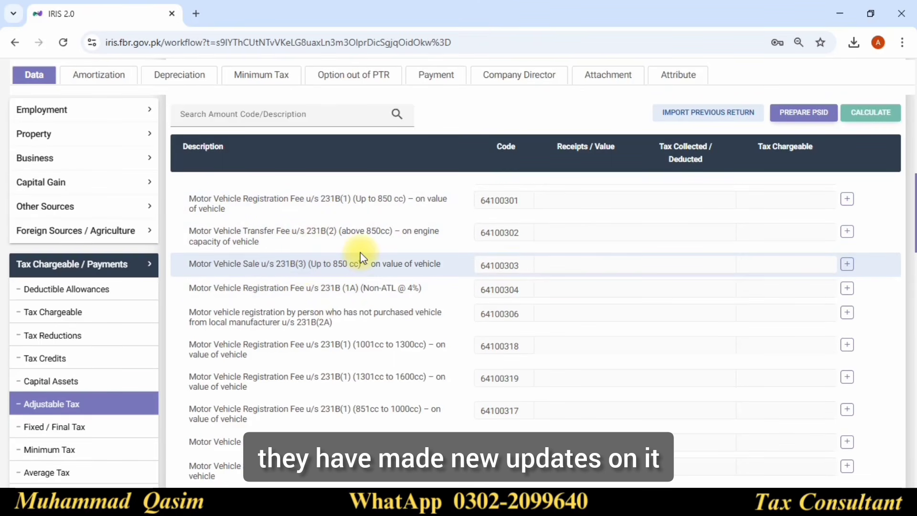
{"action": "scroll", "coordinate": [360, 252], "scroll_direction": "up", "scroll_amount": 1}
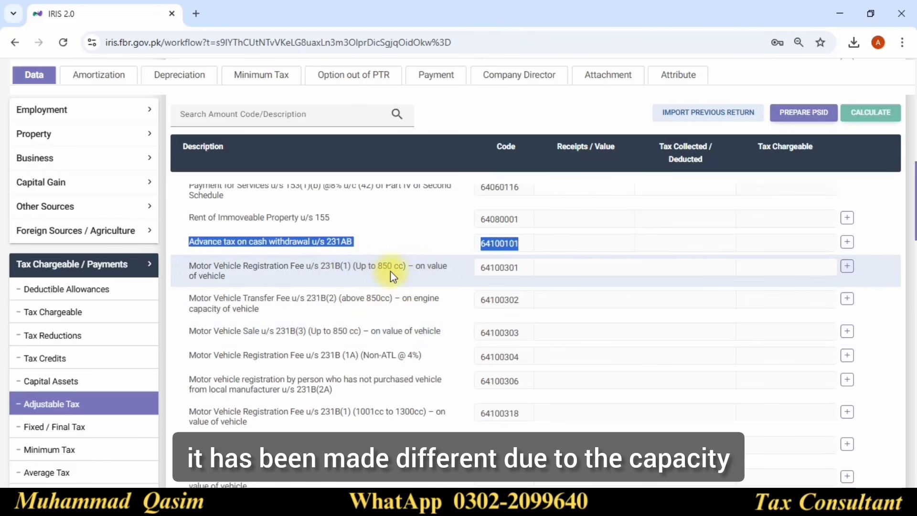
- Review the motor vehicle registration and sale rows u/s 231B by engine capacity, continuing to the vehicle tax, electricity and telephone rows
{"action": "scroll", "coordinate": [392, 305], "scroll_direction": "down", "scroll_amount": 3}
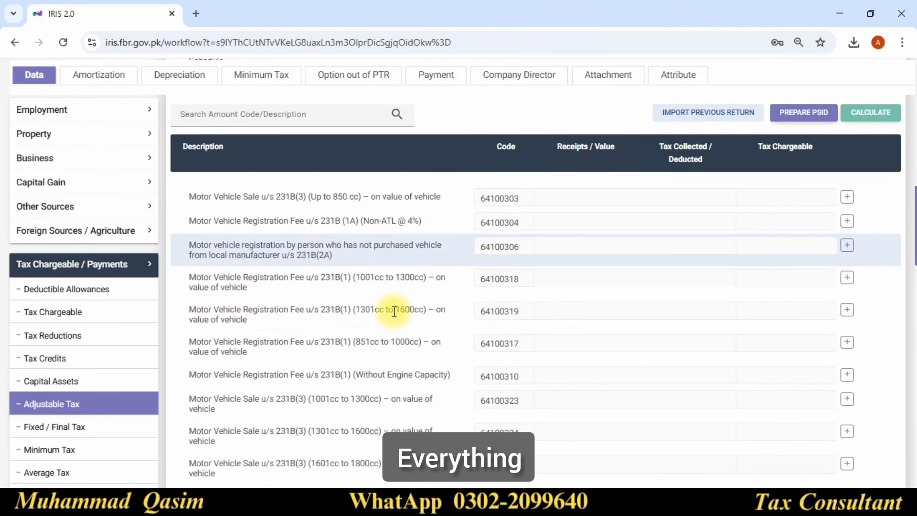
{"action": "scroll", "coordinate": [394, 311], "scroll_direction": "down", "scroll_amount": 3}
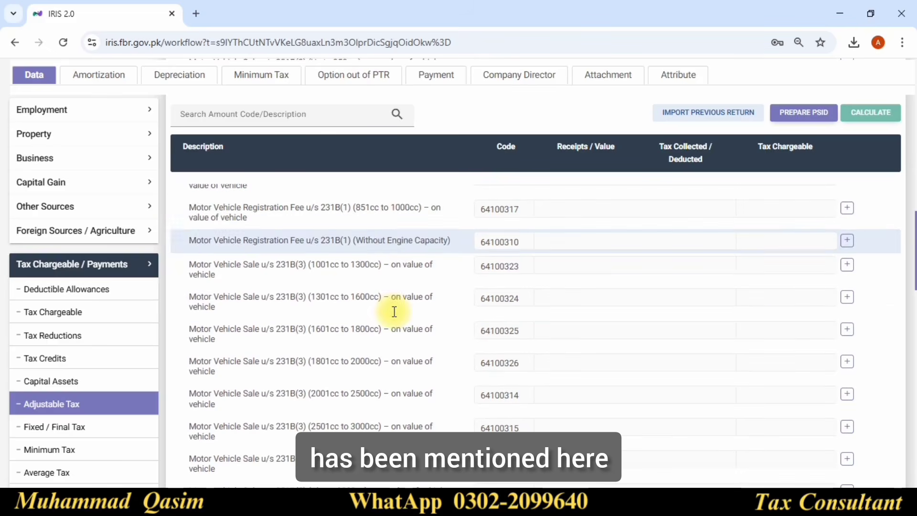
{"action": "scroll", "coordinate": [365, 361], "scroll_direction": "down", "scroll_amount": 2}
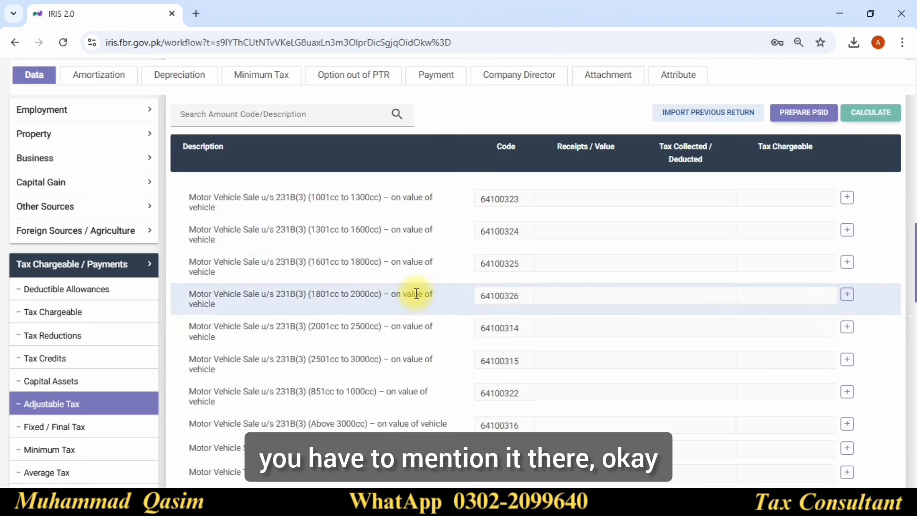
{"action": "scroll", "coordinate": [413, 298], "scroll_direction": "down", "scroll_amount": 10}
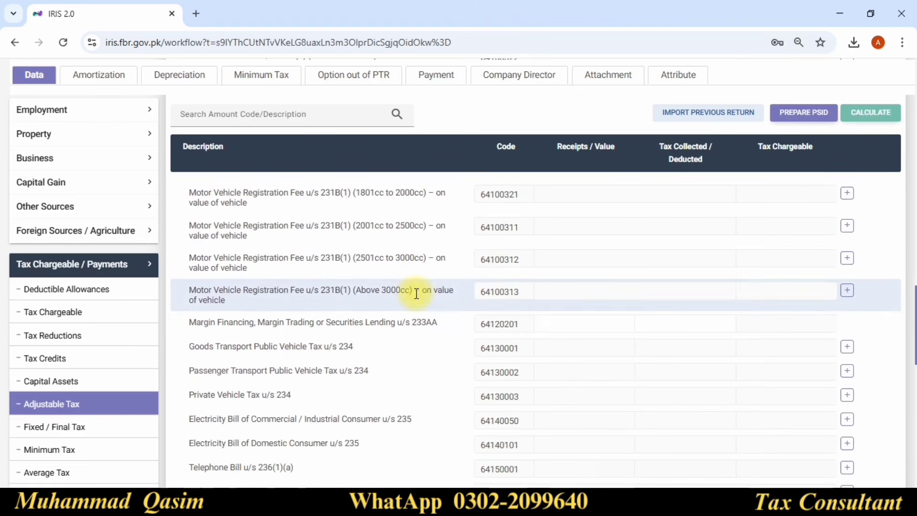
{"action": "scroll", "coordinate": [416, 294], "scroll_direction": "down", "scroll_amount": 3}
{"action": "scroll", "coordinate": [414, 293], "scroll_direction": "down", "scroll_amount": 1}
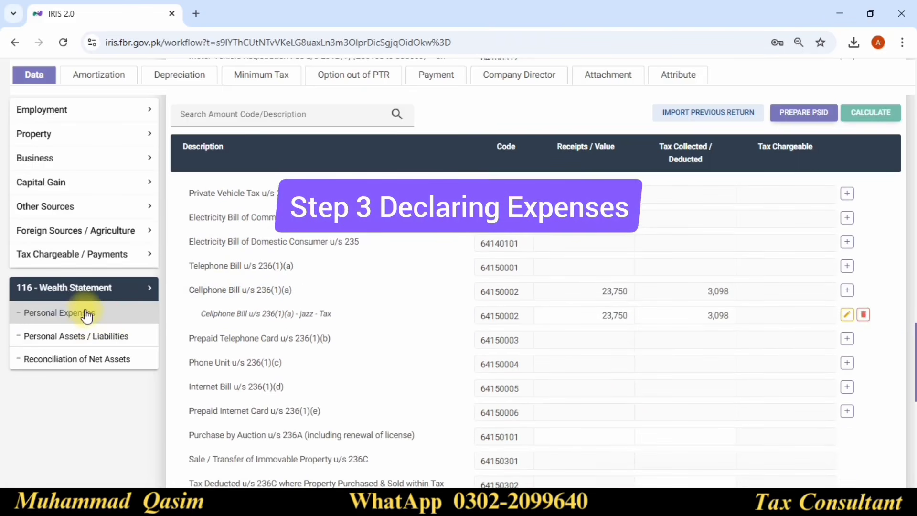
- Open Personal Expenses in the Wealth Statement and examine the amount fields for rent, rates, vehicle, travelling, utilities, telephone, medical and educational expenses
{"action": "left_click", "coordinate": [88, 316]}
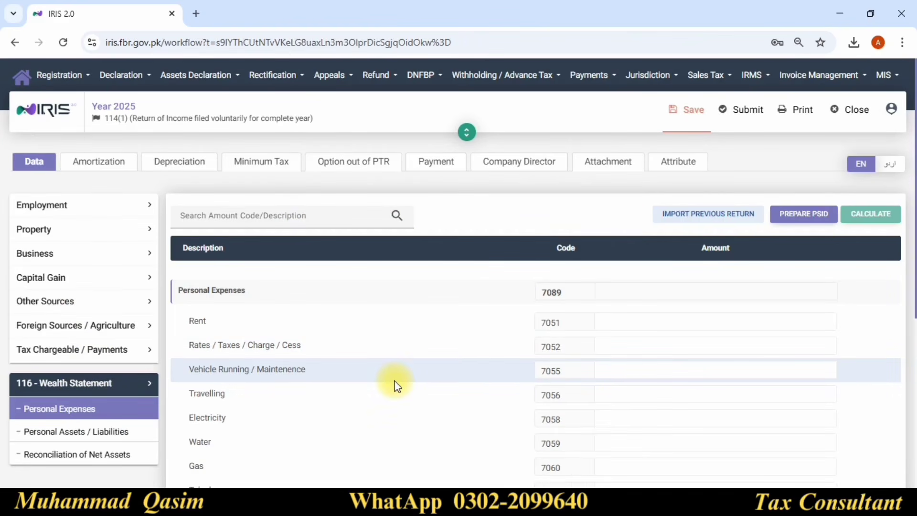
{"action": "scroll", "coordinate": [369, 312], "scroll_direction": "down", "scroll_amount": 4}
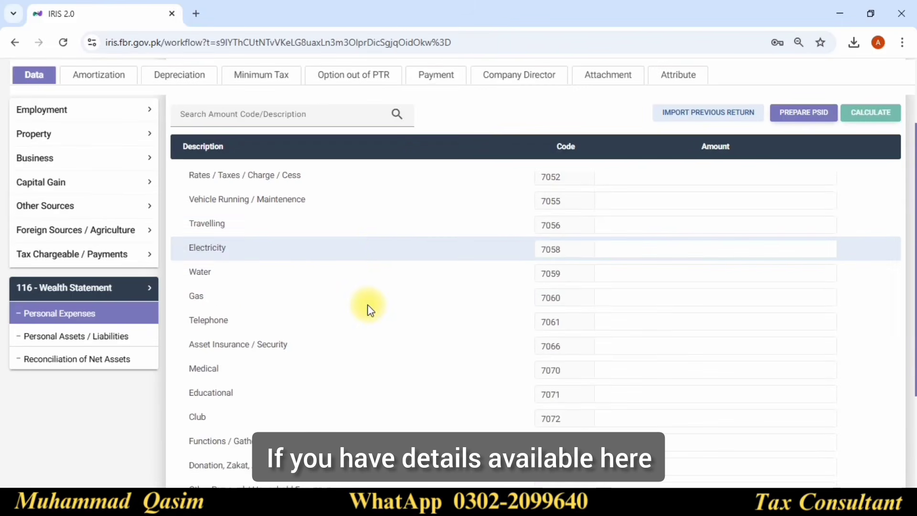
{"action": "scroll", "coordinate": [366, 301], "scroll_direction": "up", "scroll_amount": 2}
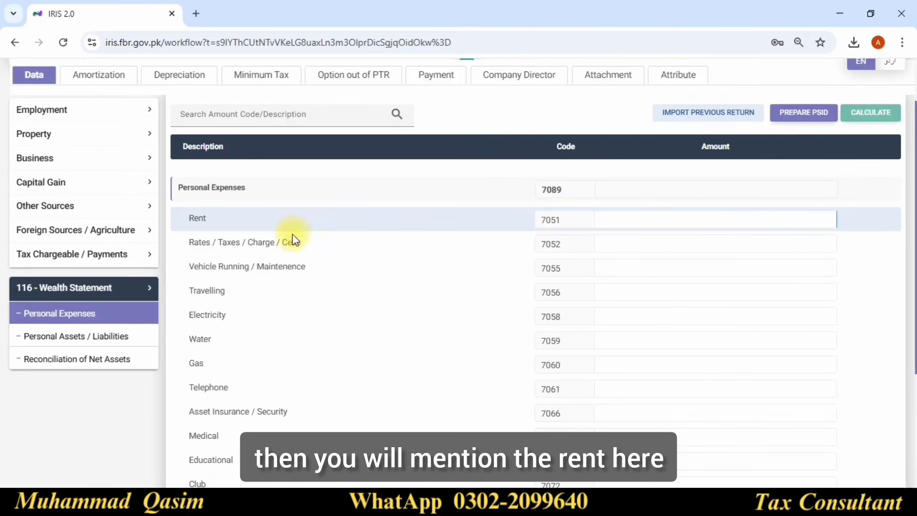
{"action": "left_click", "coordinate": [764, 240]}
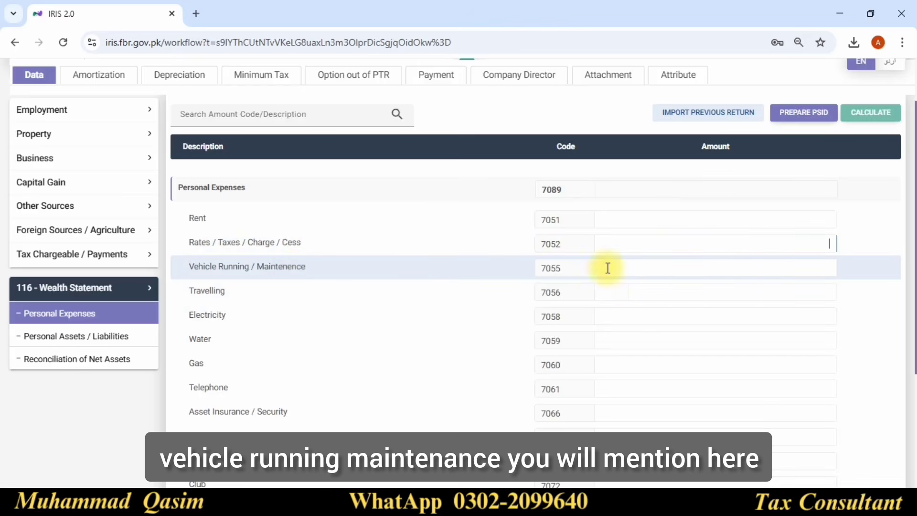
{"action": "left_click", "coordinate": [744, 266]}
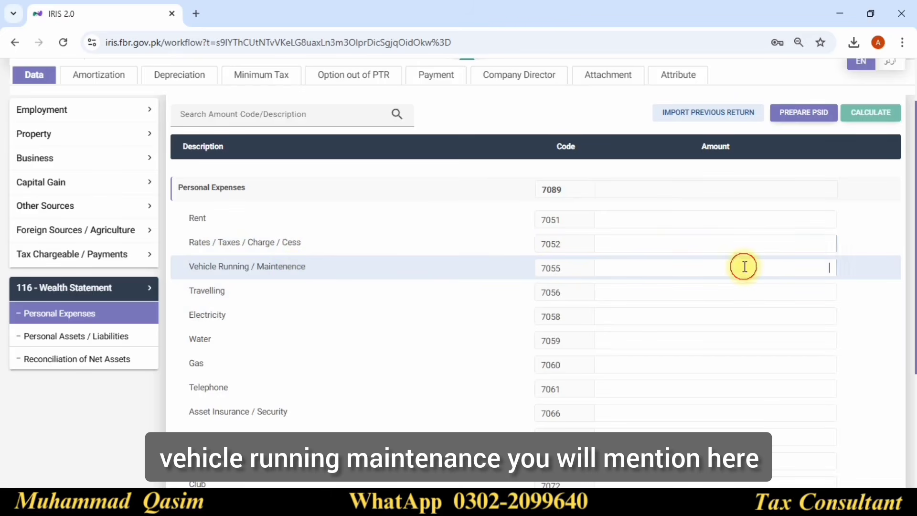
{"action": "left_click", "coordinate": [777, 289]}
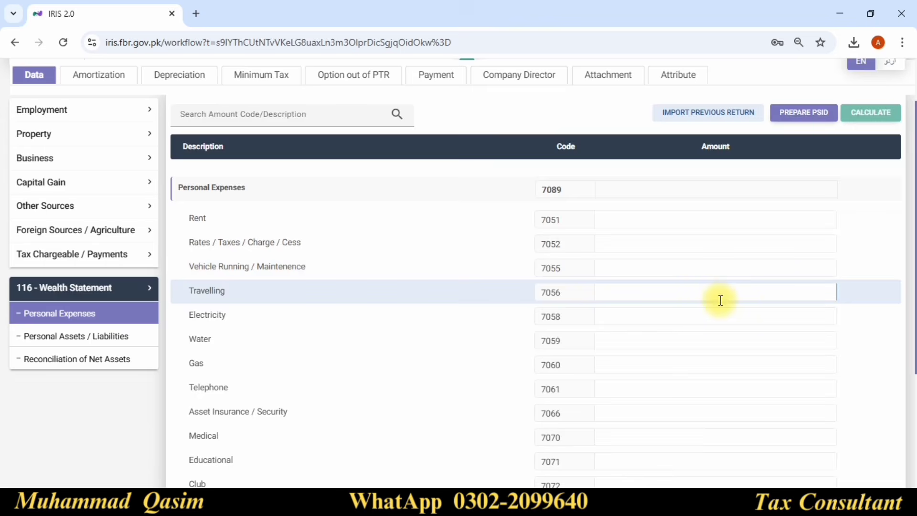
{"action": "left_click", "coordinate": [789, 311]}
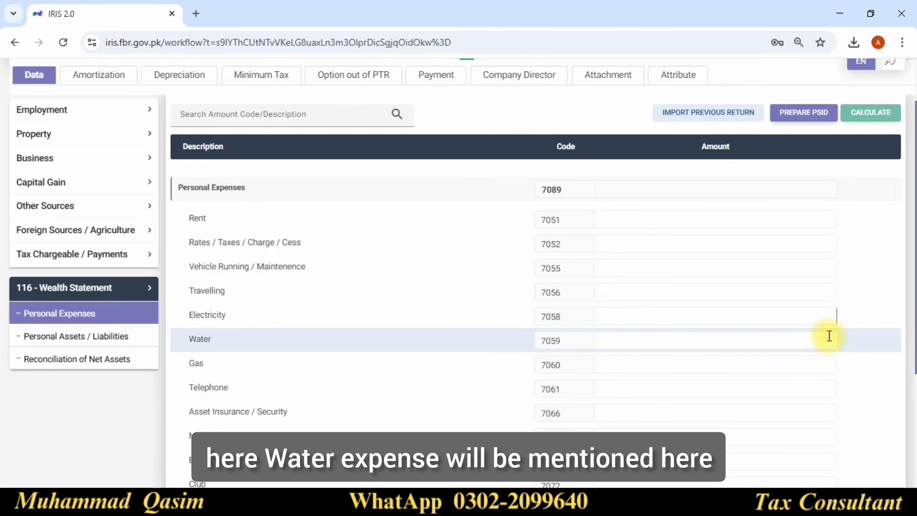
{"action": "left_click", "coordinate": [816, 364]}
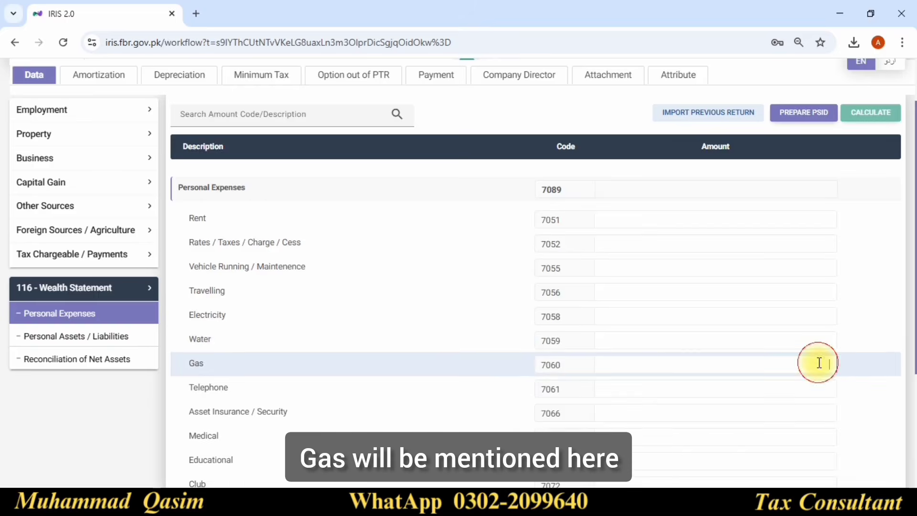
{"action": "scroll", "coordinate": [815, 356], "scroll_direction": "down", "scroll_amount": 1}
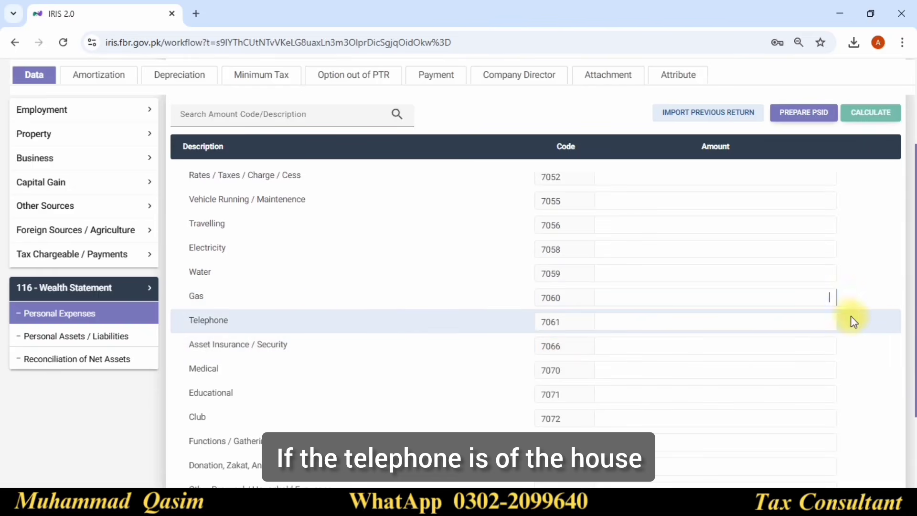
{"action": "left_click", "coordinate": [829, 317]}
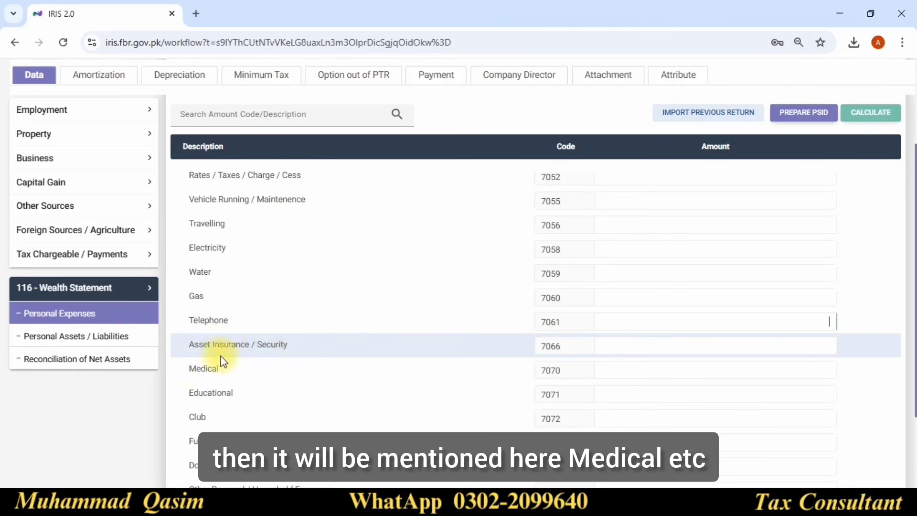
{"action": "left_click", "coordinate": [831, 370]}
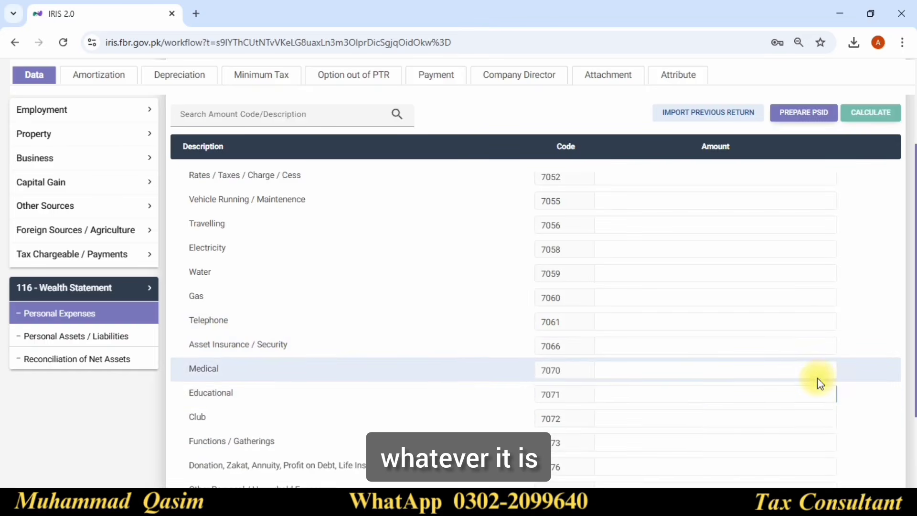
- Enter 625,000 as Other Personal / Household Expenses and recalculate the return
{"action": "scroll", "coordinate": [817, 382], "scroll_direction": "down", "scroll_amount": 2}
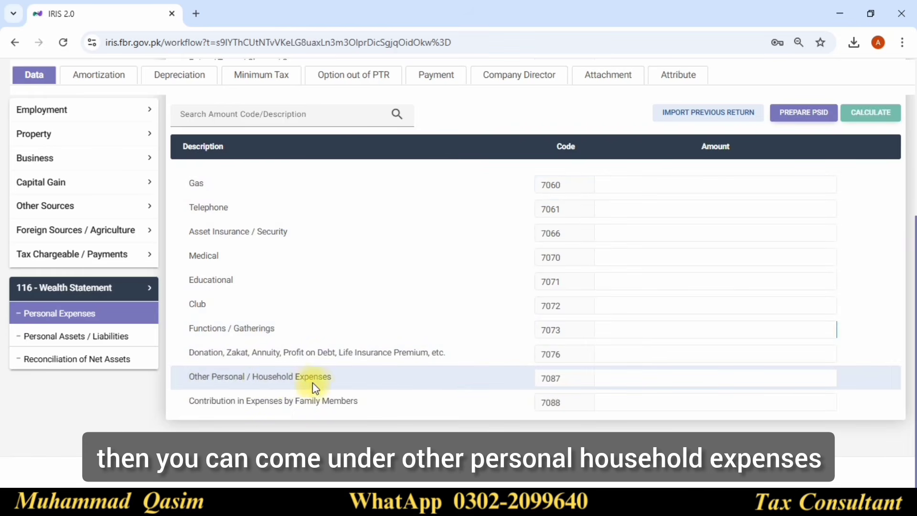
{"action": "left_click", "coordinate": [771, 374]}
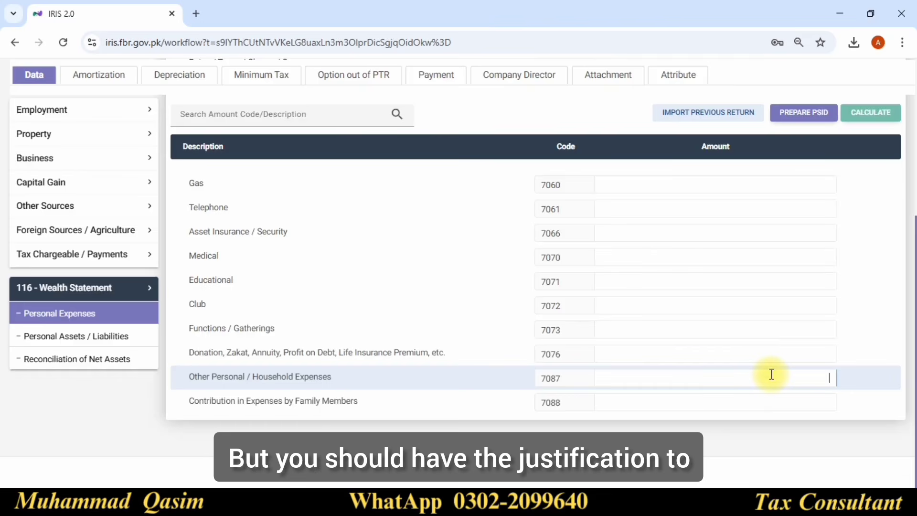
{"action": "type", "text": "625"}
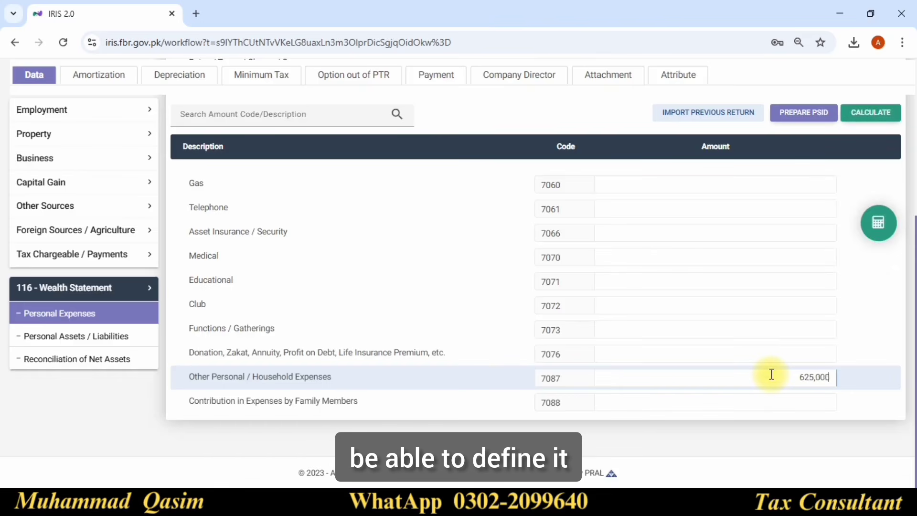
{"action": "left_click", "coordinate": [877, 223]}
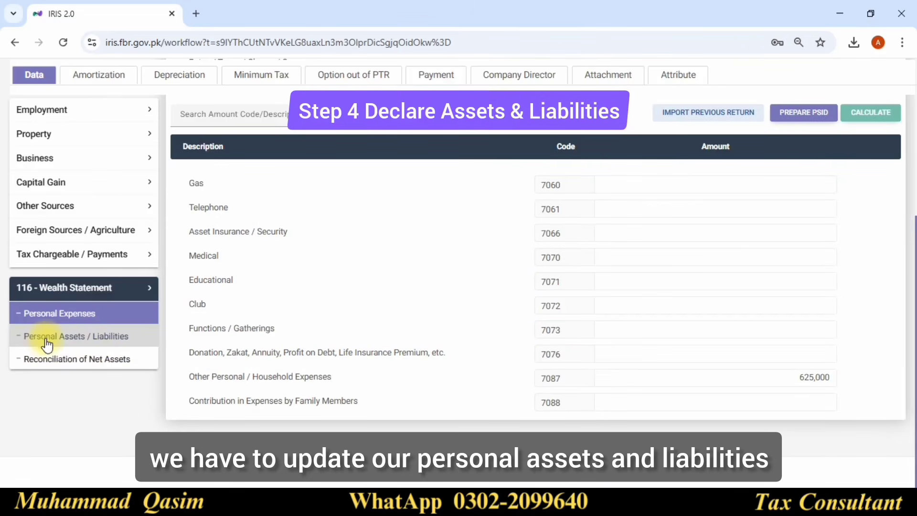
- In Personal Assets / Liabilities, set Cash (Non-Business) to 838,248 and recalculate the return
{"action": "left_click", "coordinate": [87, 339]}
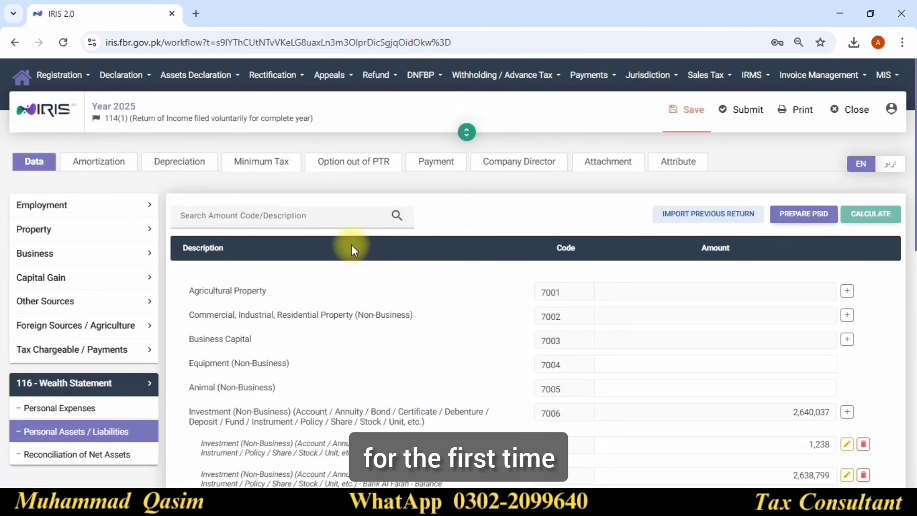
{"action": "scroll", "coordinate": [484, 272], "scroll_direction": "down", "scroll_amount": 5}
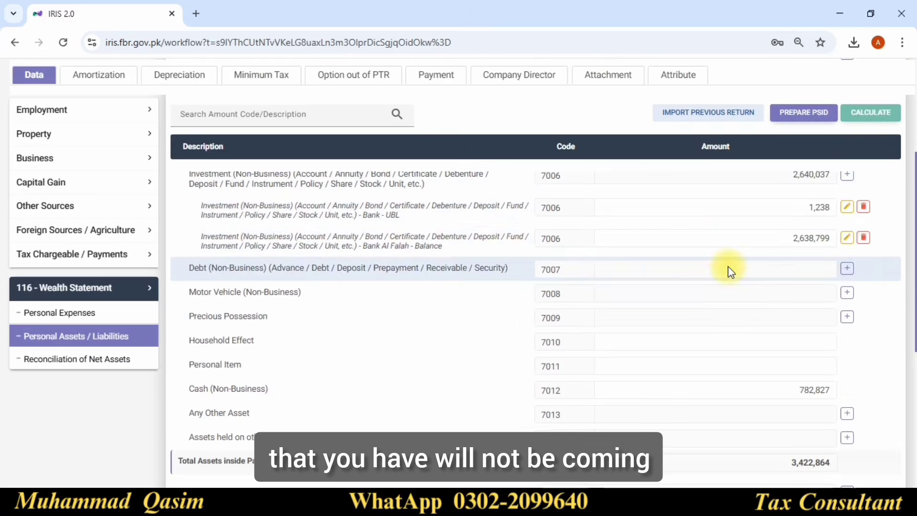
{"action": "scroll", "coordinate": [728, 267], "scroll_direction": "down", "scroll_amount": 4}
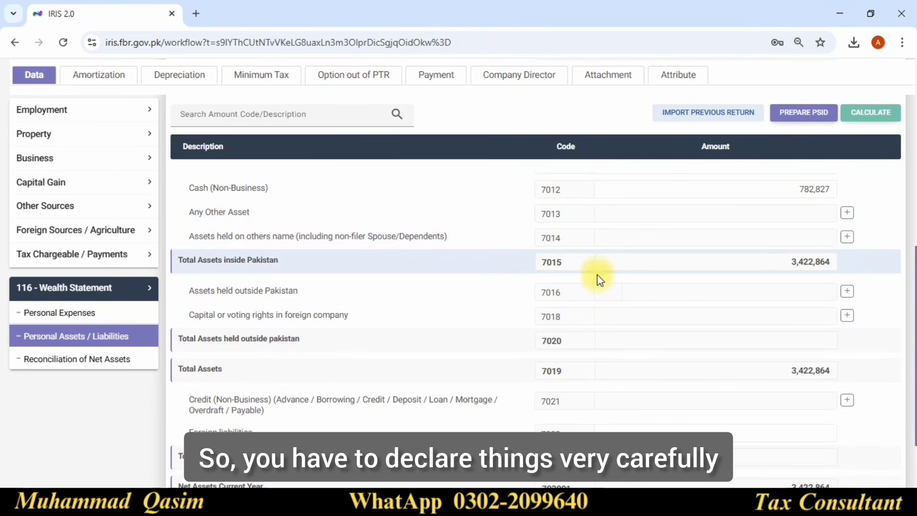
{"action": "scroll", "coordinate": [598, 252], "scroll_direction": "up", "scroll_amount": 1}
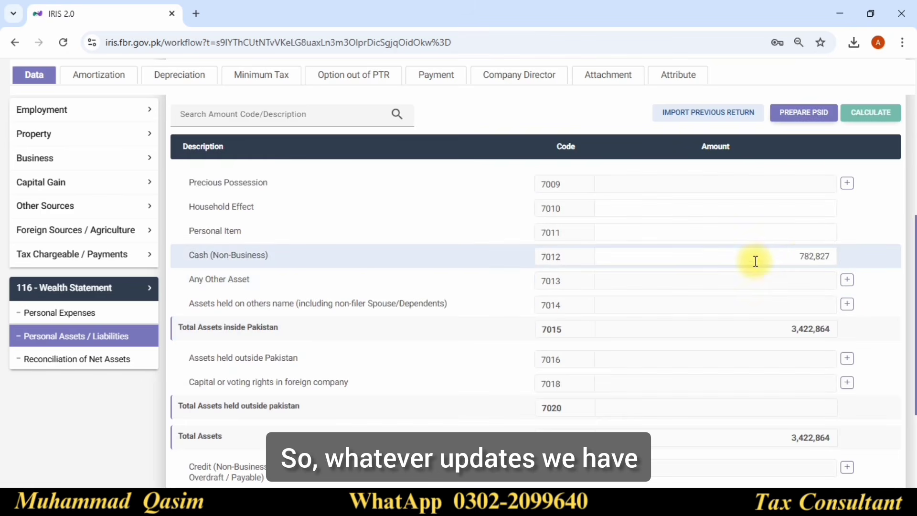
{"action": "left_click", "coordinate": [794, 253]}
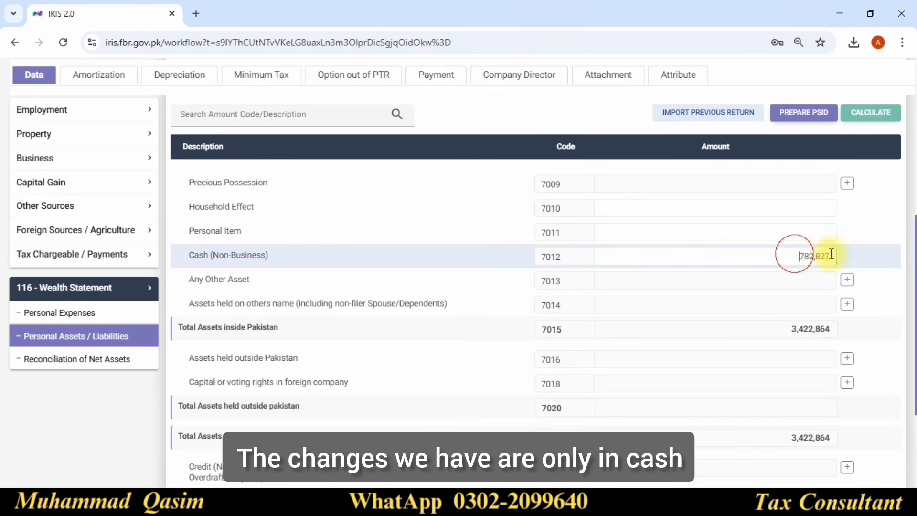
{"action": "type", "text": "8"}
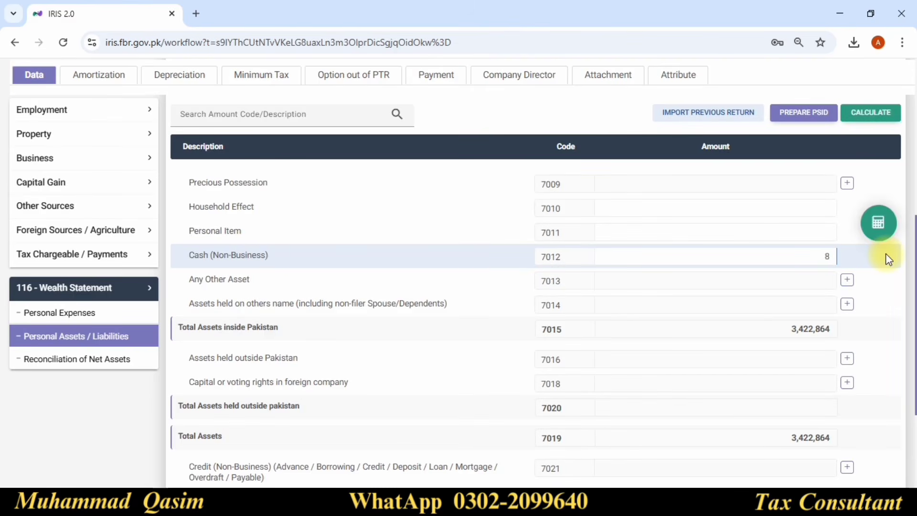
{"action": "type", "text": "38,248"}
{"action": "left_click", "coordinate": [875, 228]}
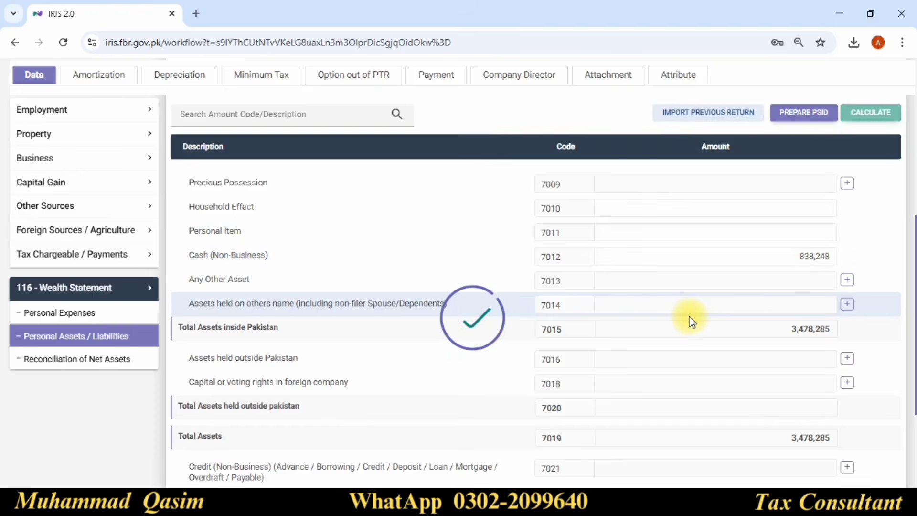
- Check the current year's net assets, and examine the outflows and unreconciled amount in Reconciliation of Net Assets
{"action": "scroll", "coordinate": [691, 321], "scroll_direction": "down", "scroll_amount": 3}
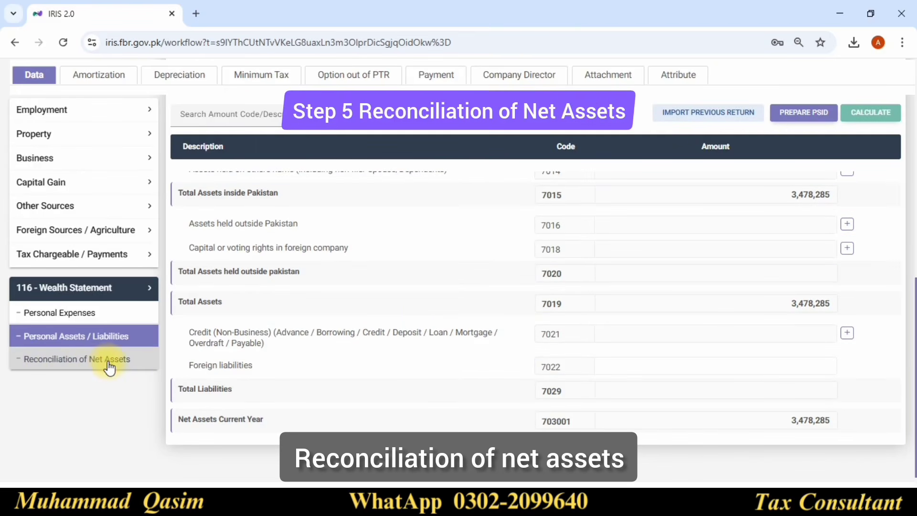
{"action": "left_click", "coordinate": [109, 366]}
{"action": "scroll", "coordinate": [738, 321], "scroll_direction": "down", "scroll_amount": 5}
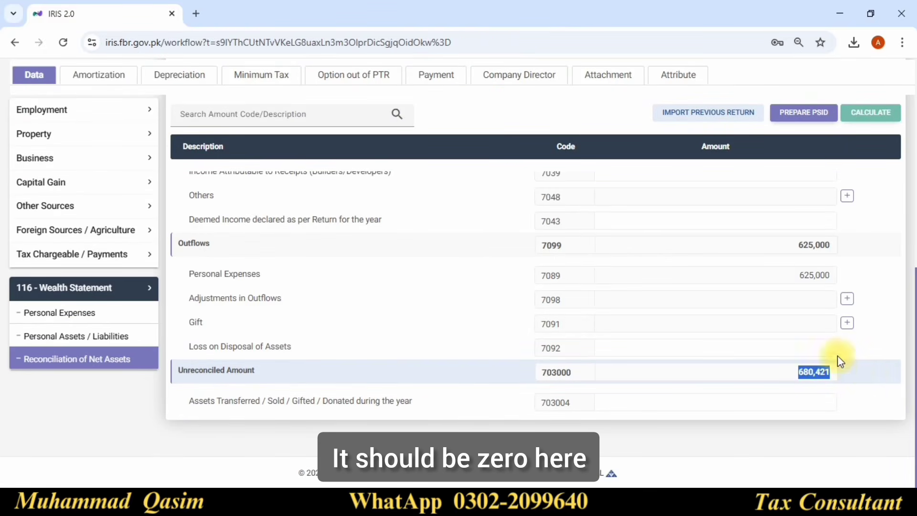
{"action": "scroll", "coordinate": [794, 342], "scroll_direction": "up", "scroll_amount": 2}
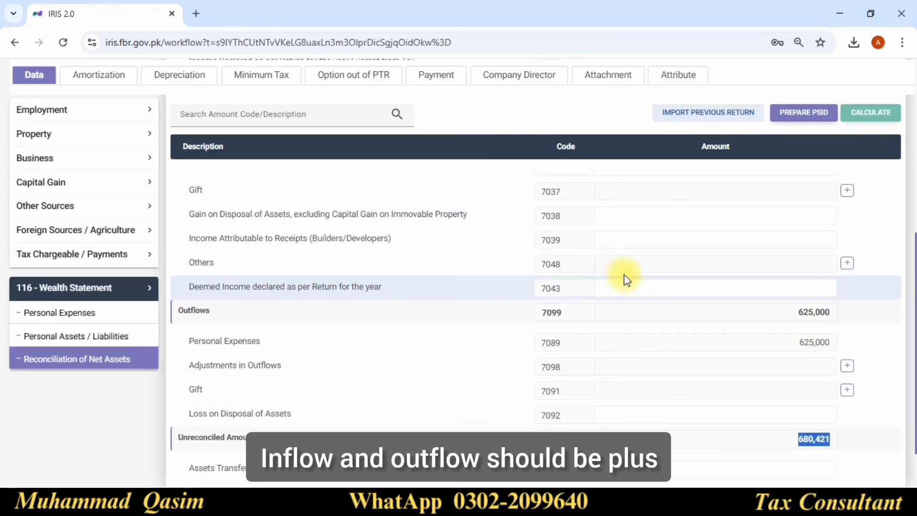
{"action": "scroll", "coordinate": [814, 446], "scroll_direction": "down", "scroll_amount": 2}
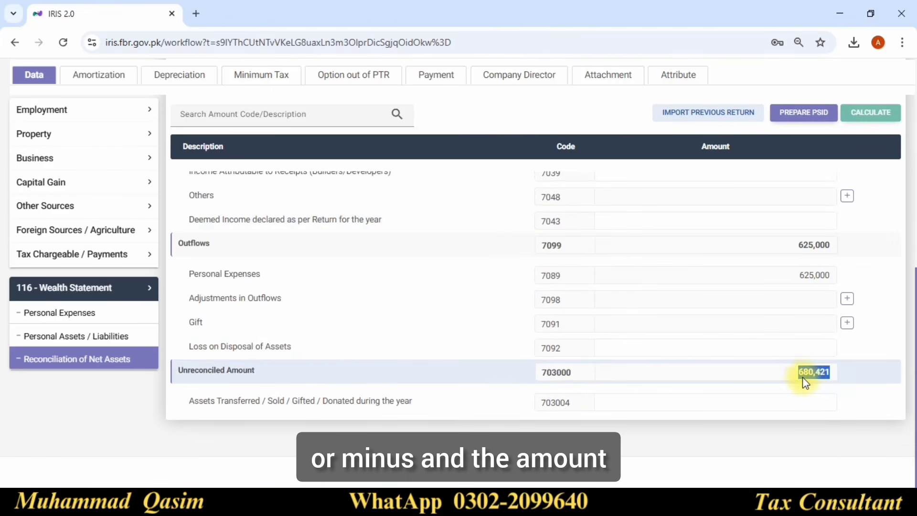
{"action": "left_click", "coordinate": [783, 373]}
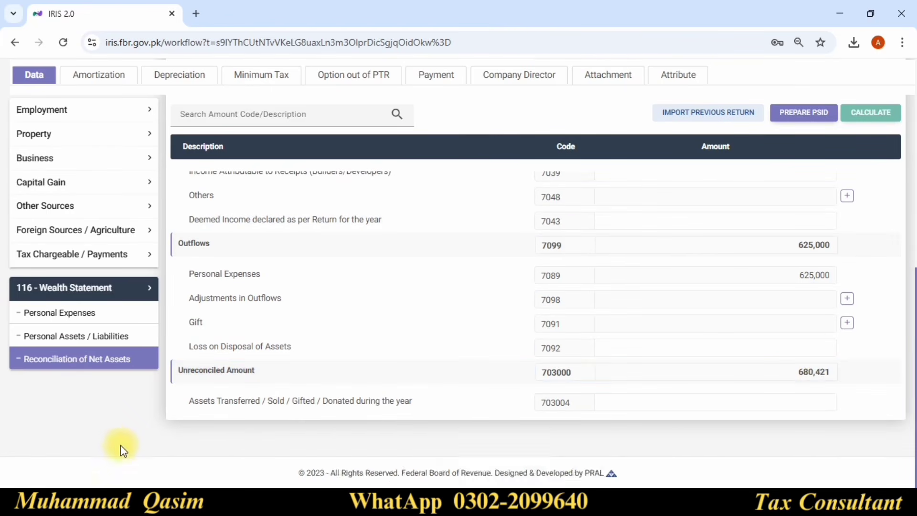
- Open the Computations under Tax Chargeable / Payments and review total income, taxable income, tax chargeable and withholding income tax
{"action": "left_click", "coordinate": [39, 262]}
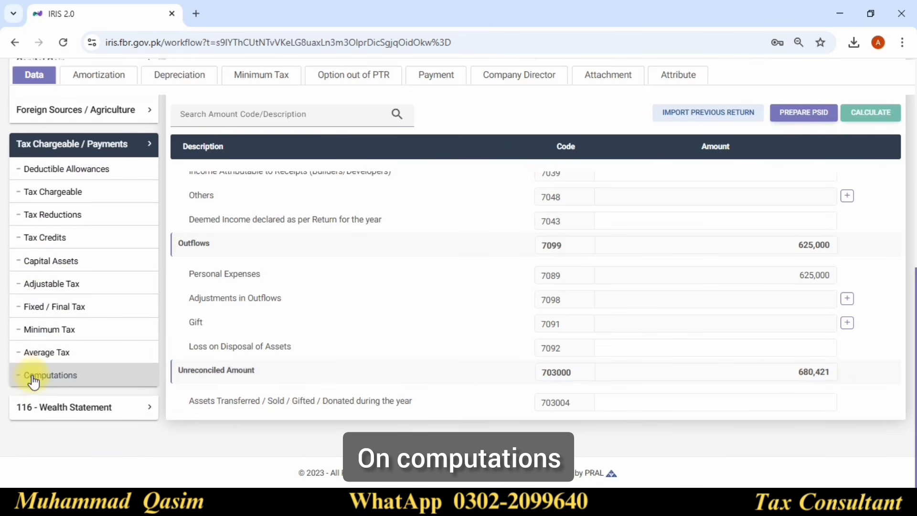
{"action": "left_click", "coordinate": [34, 377]}
{"action": "scroll", "coordinate": [758, 322], "scroll_direction": "down", "scroll_amount": 10}
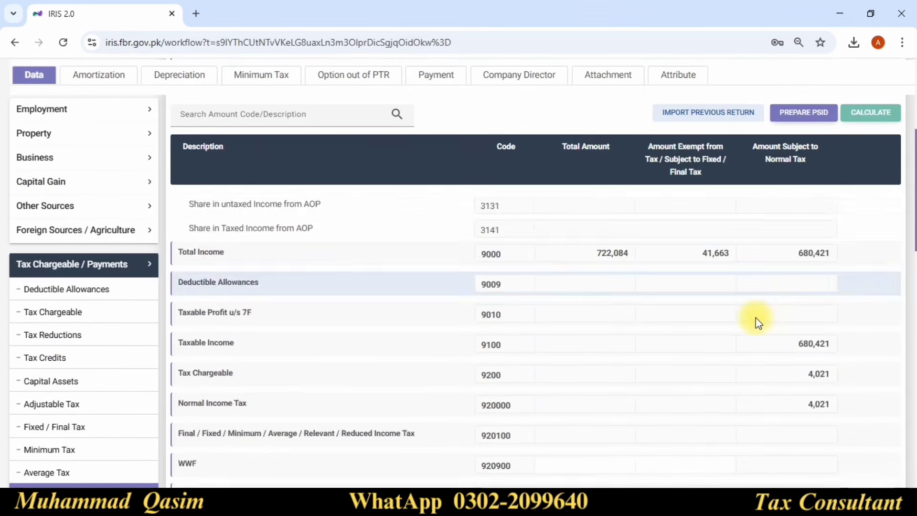
{"action": "scroll", "coordinate": [756, 321], "scroll_direction": "down", "scroll_amount": 8}
{"action": "scroll", "coordinate": [753, 317], "scroll_direction": "up", "scroll_amount": 7}
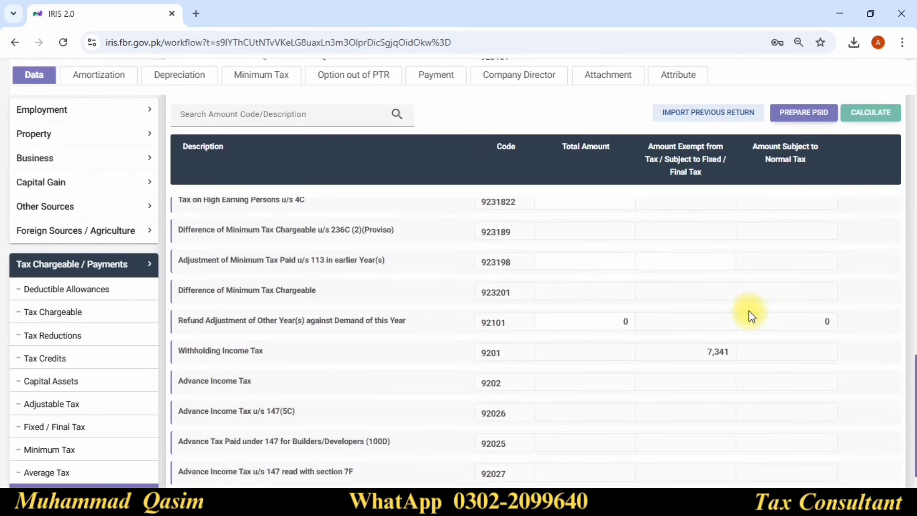
- In the Computations, compare the tax chargeable on salary with the withholding income tax, admitted income tax and refundable income tax
{"action": "scroll", "coordinate": [751, 316], "scroll_direction": "up", "scroll_amount": 10}
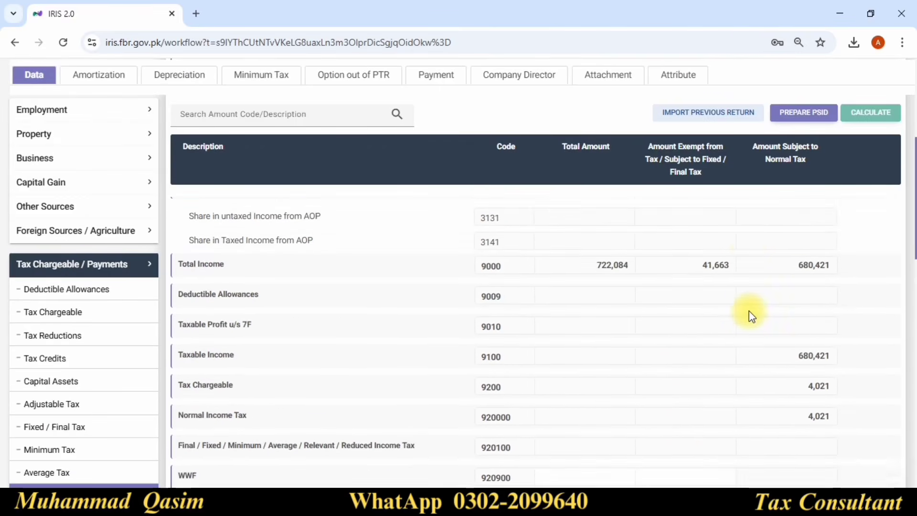
{"action": "scroll", "coordinate": [749, 313], "scroll_direction": "down", "scroll_amount": 1}
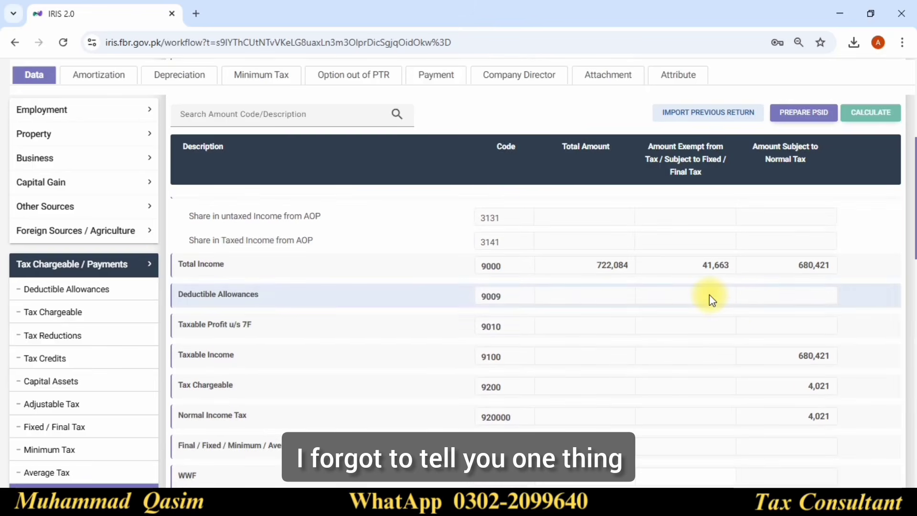
{"action": "scroll", "coordinate": [733, 302], "scroll_direction": "down", "scroll_amount": 3}
{"action": "scroll", "coordinate": [764, 305], "scroll_direction": "up", "scroll_amount": 1}
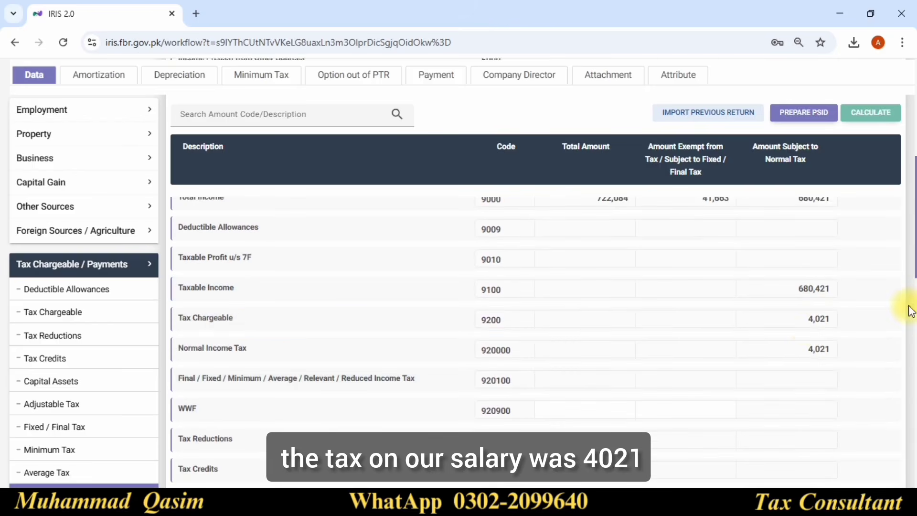
{"action": "left_click_drag", "start_coordinate": [806, 329], "coordinate": [832, 325]}
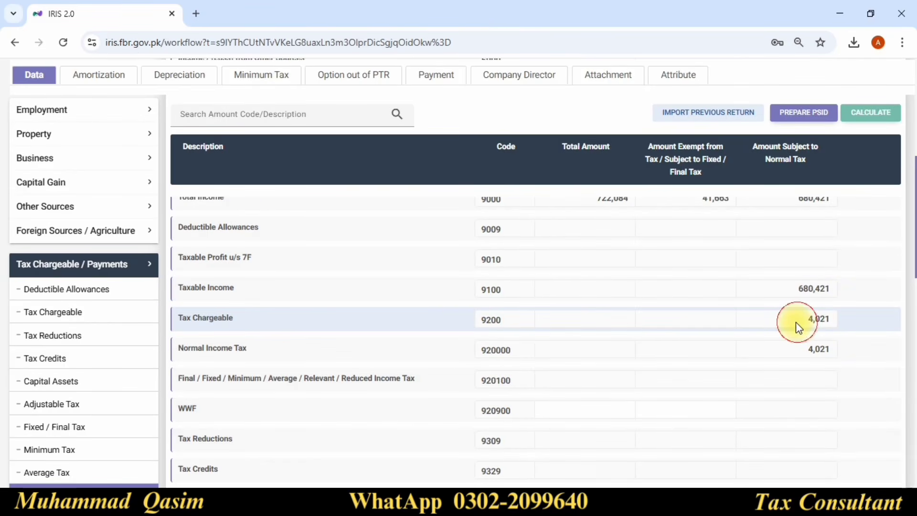
{"action": "scroll", "coordinate": [794, 323], "scroll_direction": "down", "scroll_amount": 12}
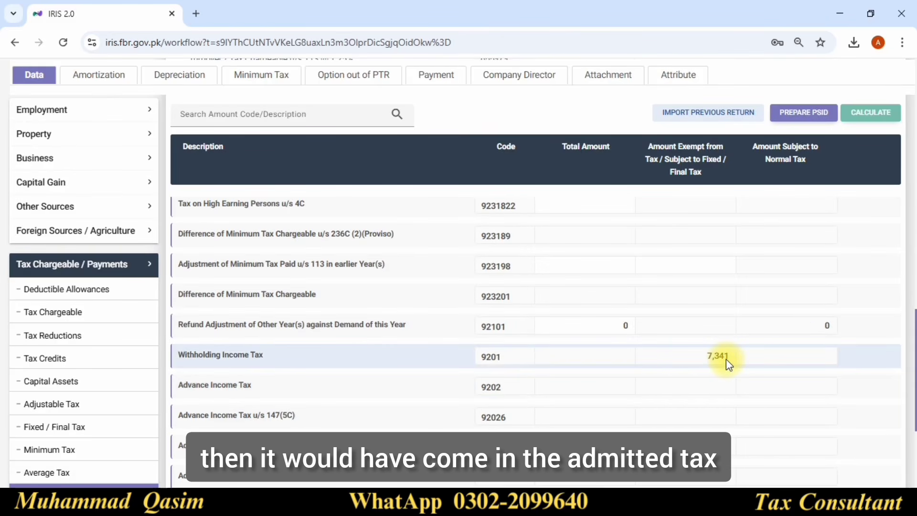
{"action": "left_click_drag", "start_coordinate": [708, 357], "coordinate": [719, 356]}
{"action": "scroll", "coordinate": [728, 355], "scroll_direction": "down", "scroll_amount": 4}
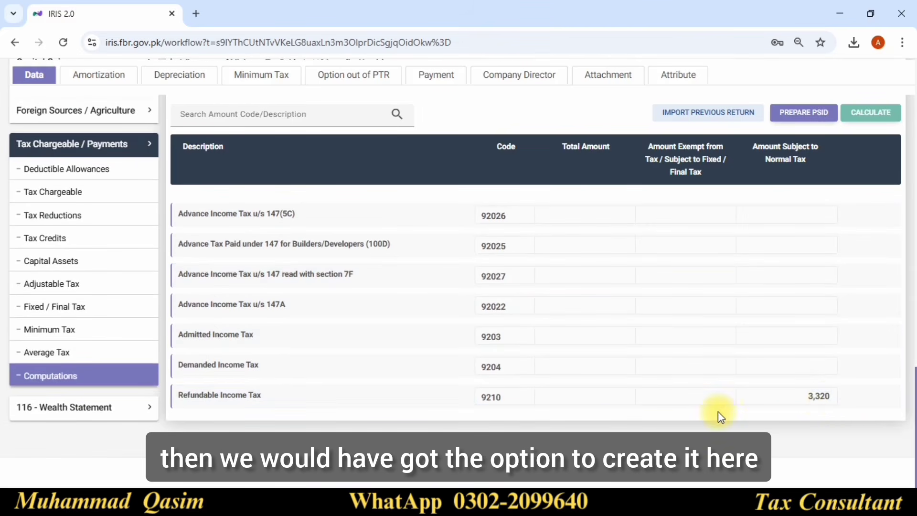
{"action": "left_click_drag", "start_coordinate": [812, 397], "coordinate": [831, 400]}
{"action": "scroll", "coordinate": [763, 342], "scroll_direction": "up", "scroll_amount": 3}
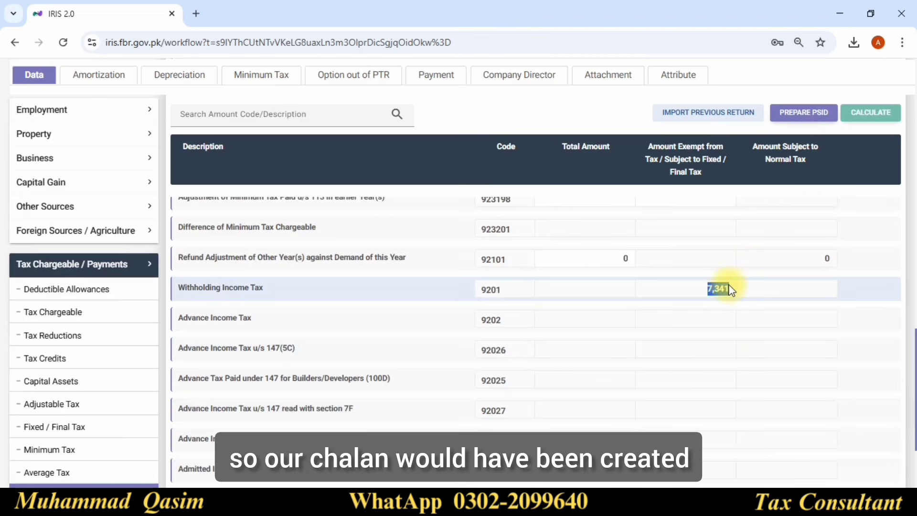
{"action": "scroll", "coordinate": [765, 301], "scroll_direction": "down", "scroll_amount": 3}
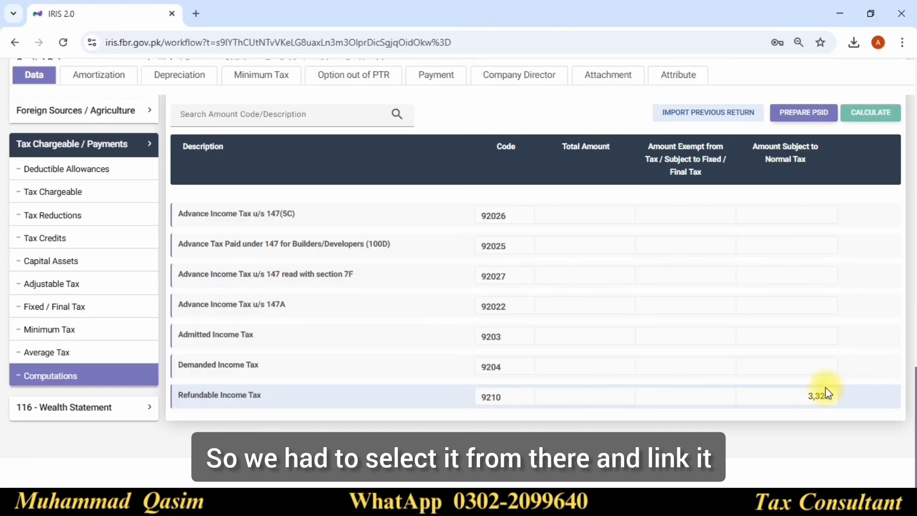
{"action": "left_click", "coordinate": [812, 406]}
{"action": "scroll", "coordinate": [765, 377], "scroll_direction": "up", "scroll_amount": 5}
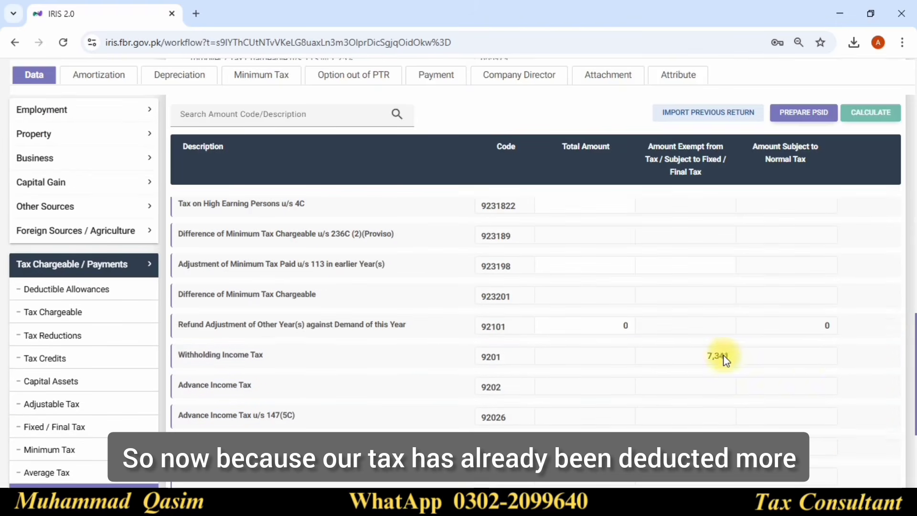
{"action": "left_click_drag", "start_coordinate": [708, 362], "coordinate": [730, 361]}
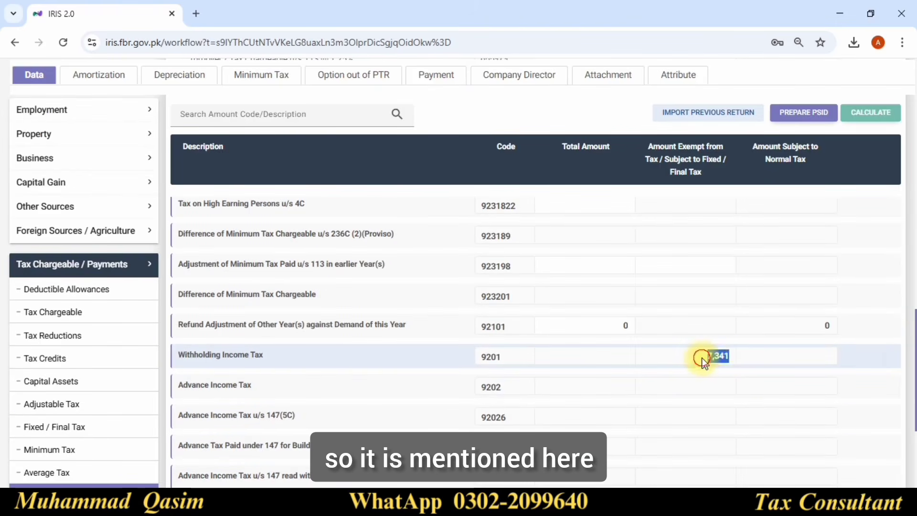
{"action": "scroll", "coordinate": [882, 386], "scroll_direction": "down", "scroll_amount": 5}
- Copy the Taxable Income amount subject to normal tax from the Computations
{"action": "scroll", "coordinate": [750, 325], "scroll_direction": "up", "scroll_amount": 10}
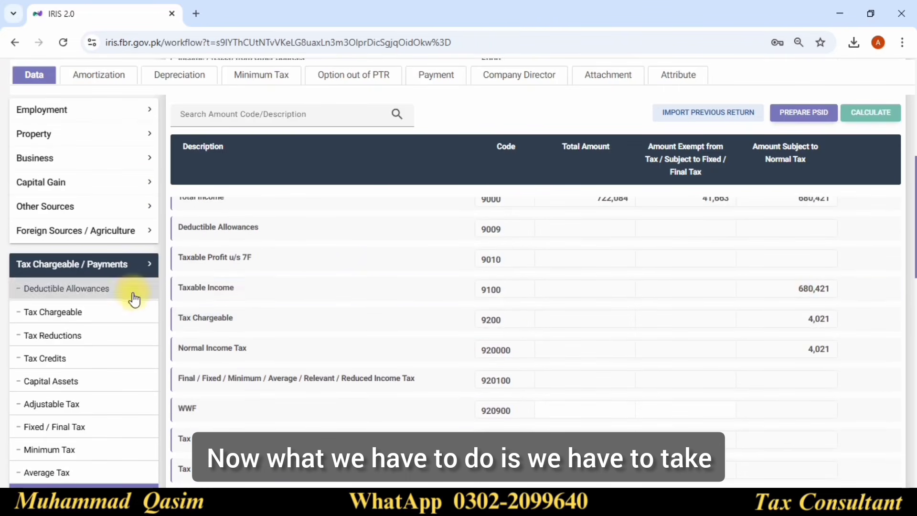
{"action": "right_click", "coordinate": [832, 288]}
{"action": "left_click", "coordinate": [714, 330]}
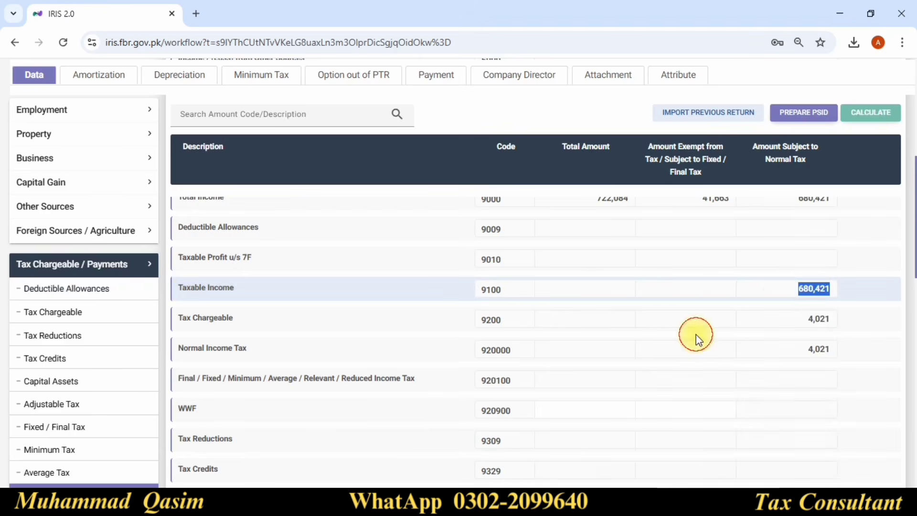
- In Reconciliation of Net Assets, enter 680,421 as Income Declared as per Return for the year subject to Normal Tax and recalculate
{"action": "left_click", "coordinate": [143, 264]}
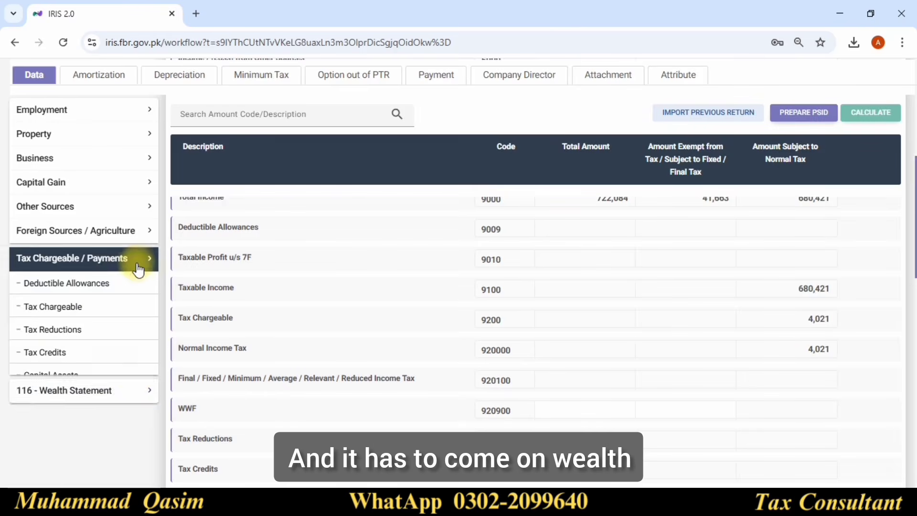
{"action": "left_click", "coordinate": [74, 284]}
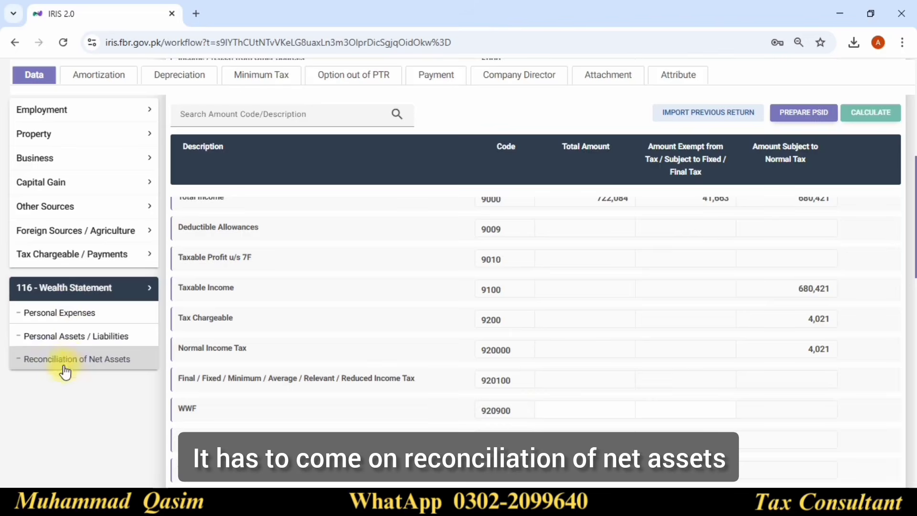
{"action": "left_click", "coordinate": [30, 366]}
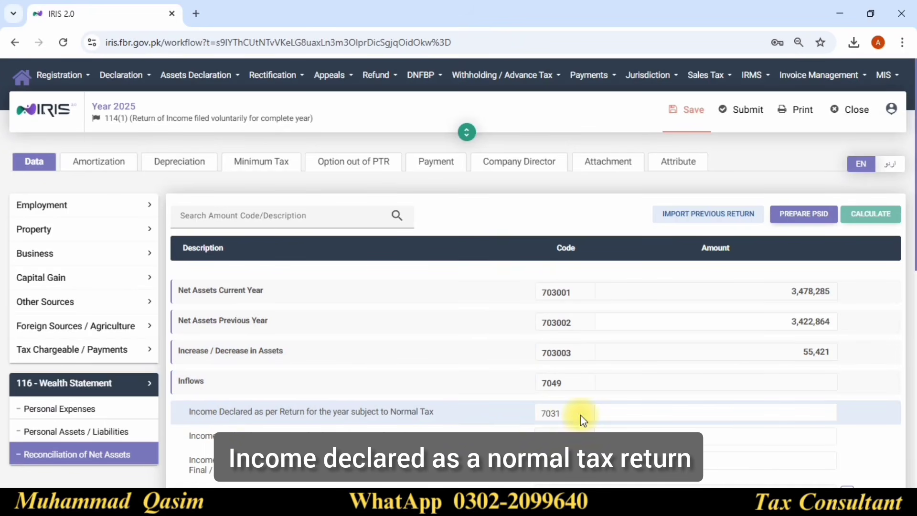
{"action": "right_click", "coordinate": [727, 412]}
{"action": "left_click", "coordinate": [738, 255]}
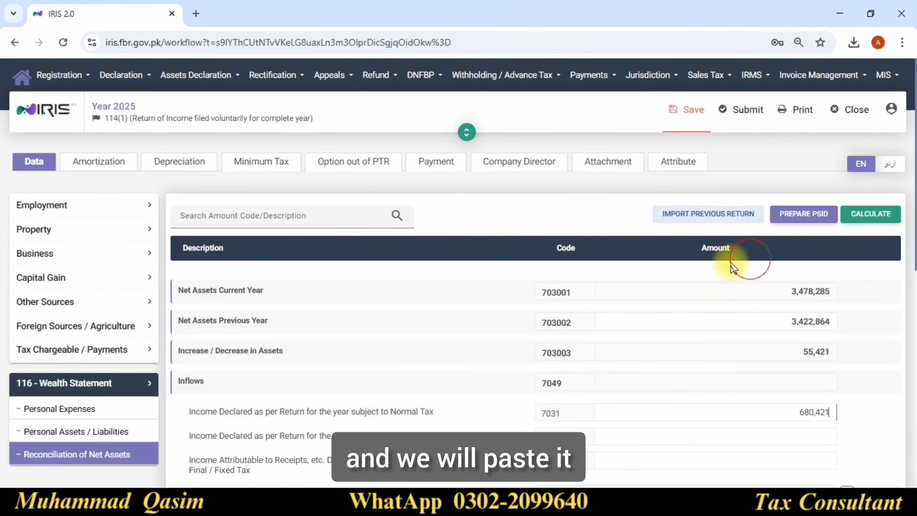
{"action": "left_click", "coordinate": [865, 215]}
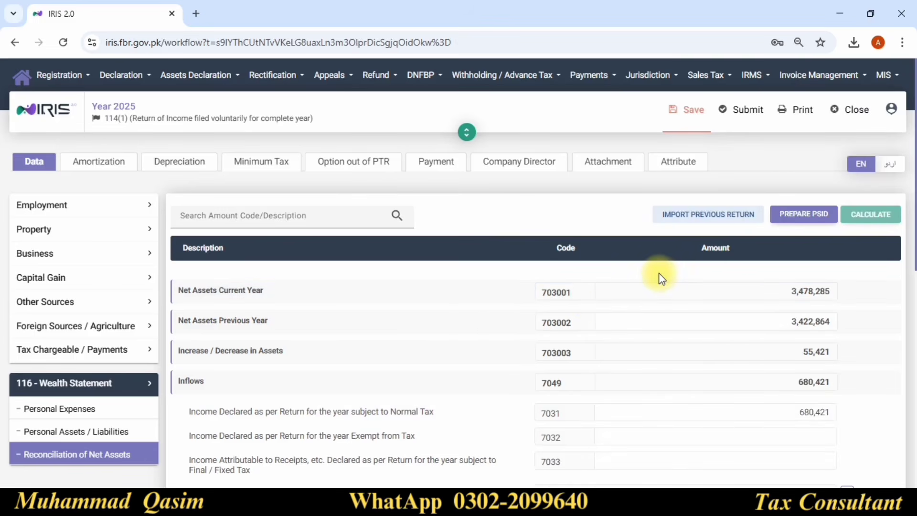
- Check the Outflows and the Unreconciled Amount in Reconciliation of Net Assets
{"action": "scroll", "coordinate": [659, 272], "scroll_direction": "down", "scroll_amount": 2}
{"action": "scroll", "coordinate": [659, 269], "scroll_direction": "down", "scroll_amount": 6}
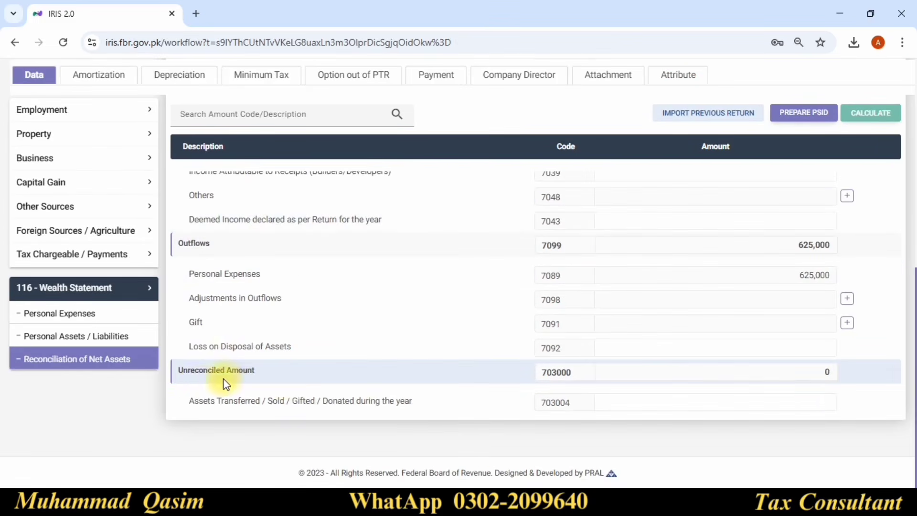
{"action": "double_click", "coordinate": [826, 372]}
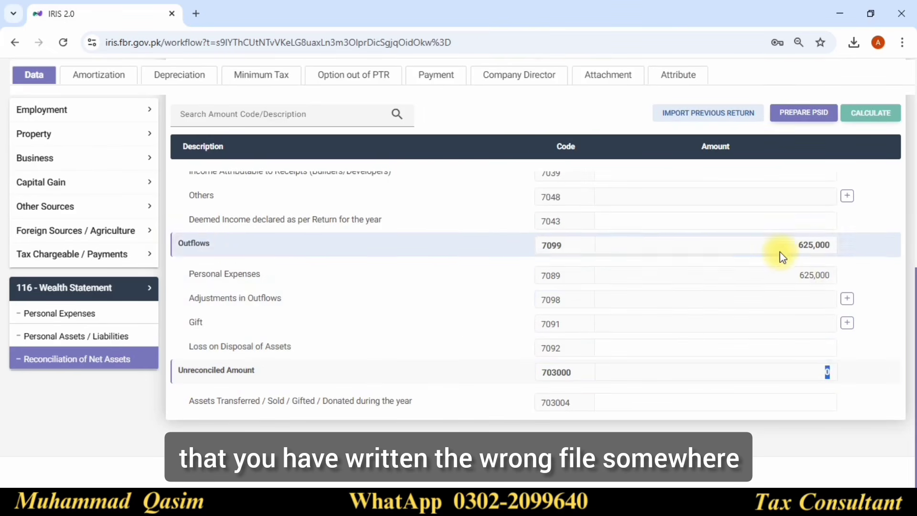
{"action": "scroll", "coordinate": [778, 260], "scroll_direction": "up", "scroll_amount": 5}
{"action": "scroll", "coordinate": [779, 261], "scroll_direction": "up", "scroll_amount": 4}
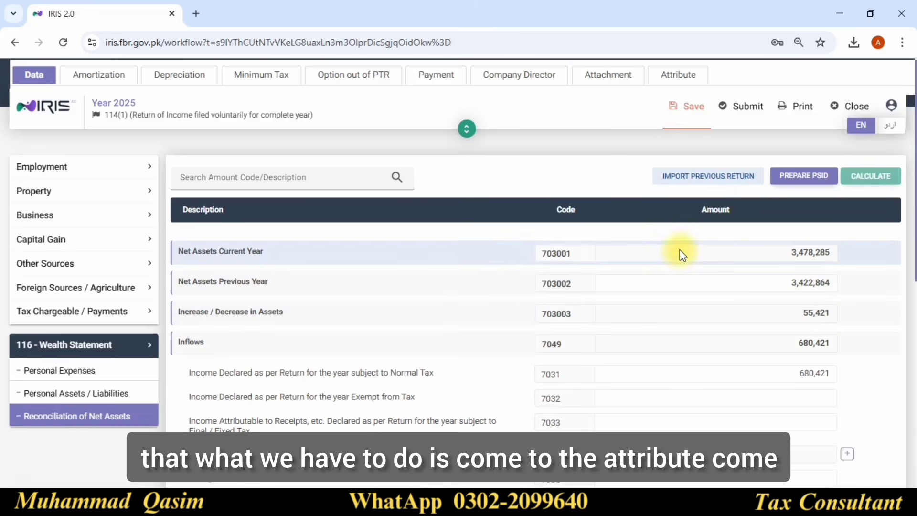
- Set the Residence Status to Resident in the return's attributes
{"action": "scroll", "coordinate": [680, 250], "scroll_direction": "up", "scroll_amount": 1}
{"action": "left_click", "coordinate": [678, 161]}
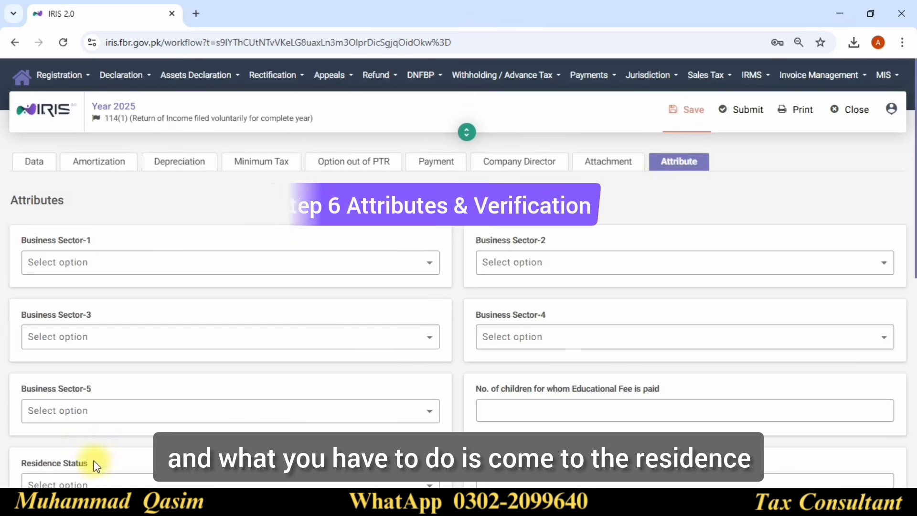
{"action": "scroll", "coordinate": [96, 385], "scroll_direction": "down", "scroll_amount": 2}
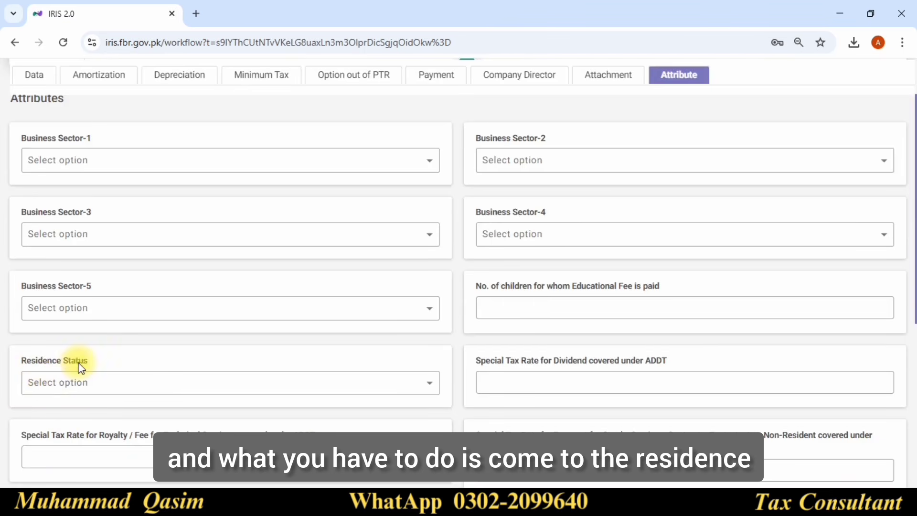
{"action": "left_click", "coordinate": [84, 385]}
{"action": "left_click", "coordinate": [62, 361]}
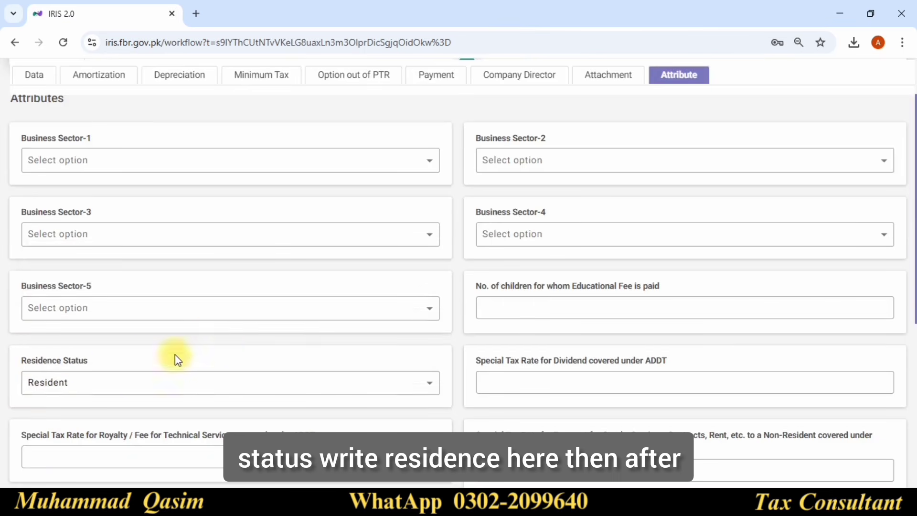
- Save the return, start its submission and activate the 4-digit PIN field of the verification declaration
{"action": "scroll", "coordinate": [229, 333], "scroll_direction": "up", "scroll_amount": 2}
{"action": "left_click", "coordinate": [680, 120]}
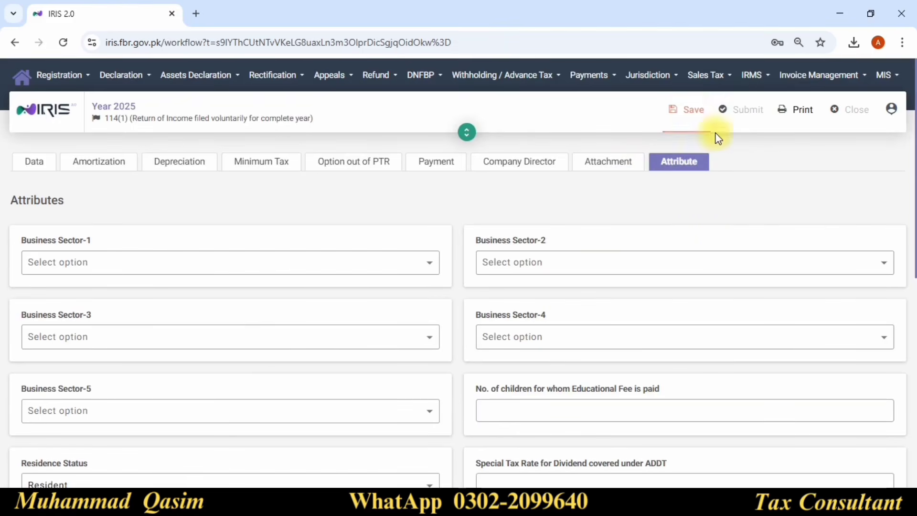
{"action": "left_click", "coordinate": [754, 114]}
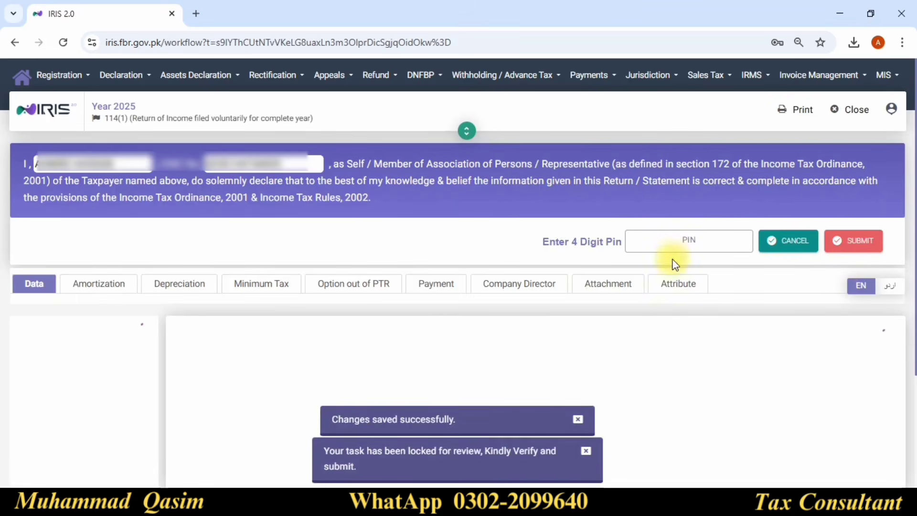
{"action": "left_click", "coordinate": [682, 240]}
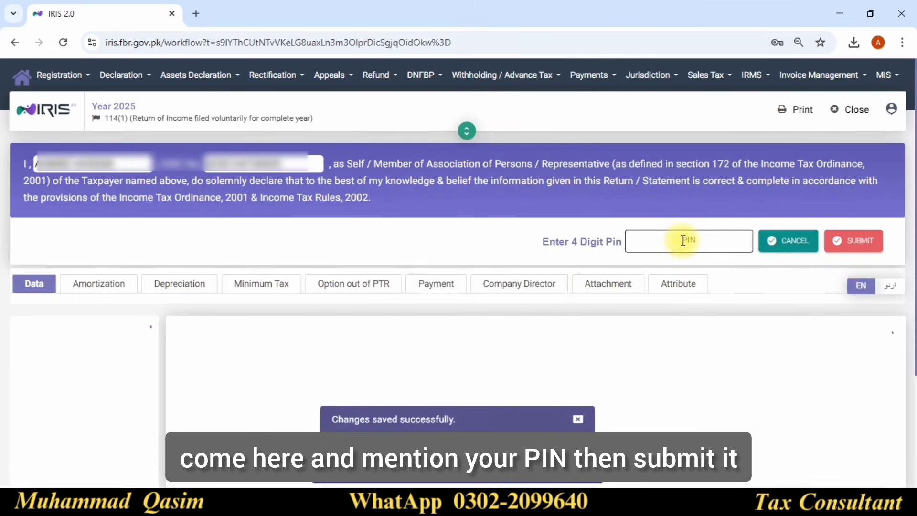